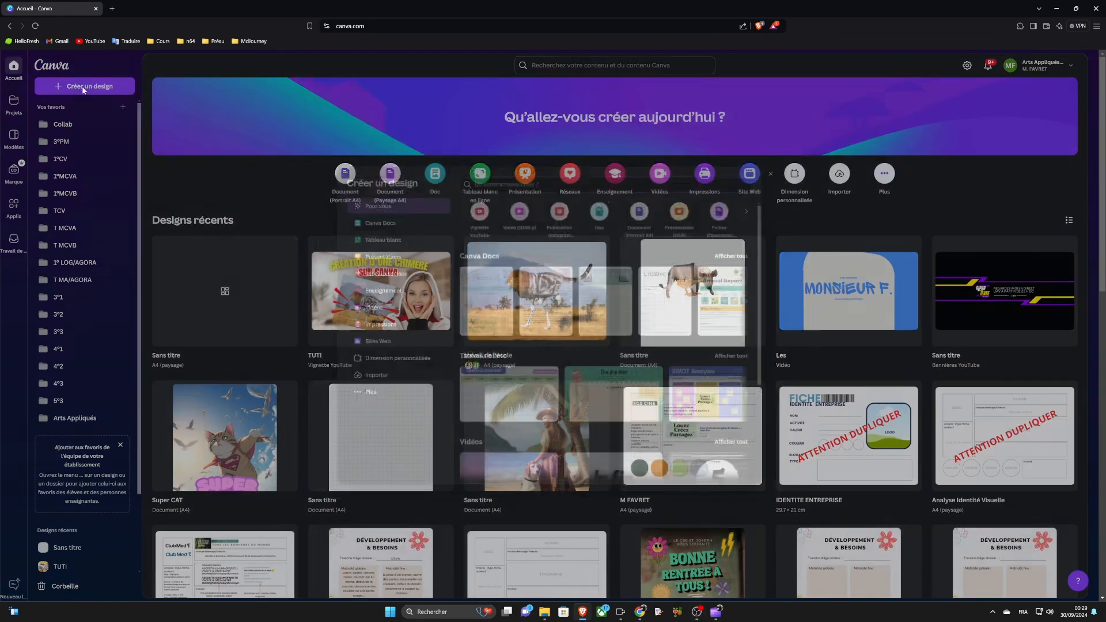
# - Find the A4 formats and create a new portrait A4 document (210 × 297 mm)
pyautogui.write('a4')
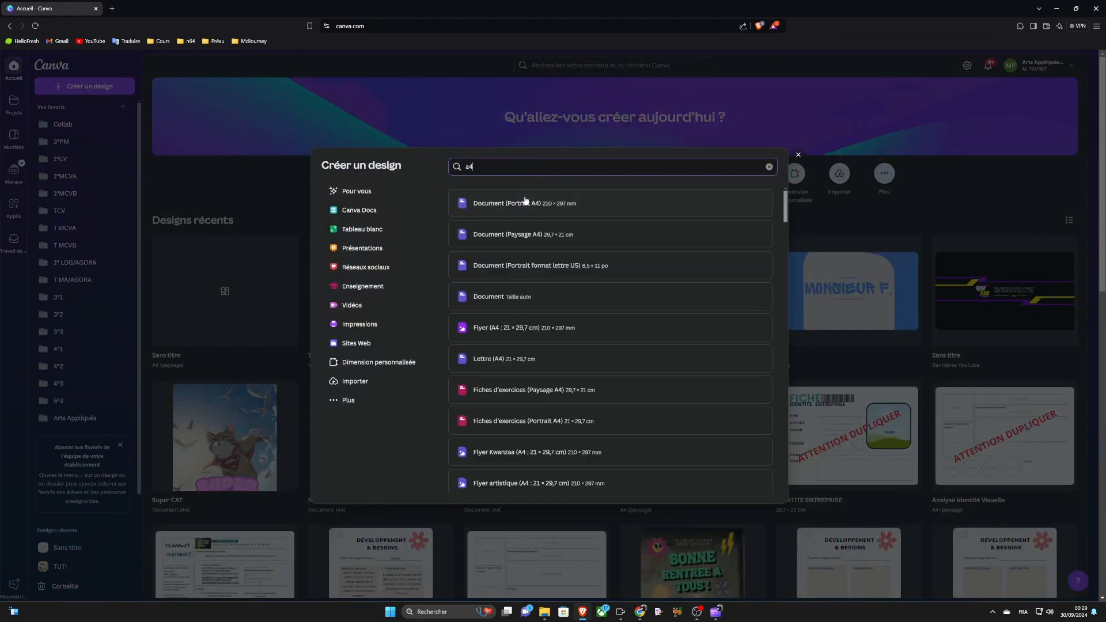
pyautogui.click(534, 205)
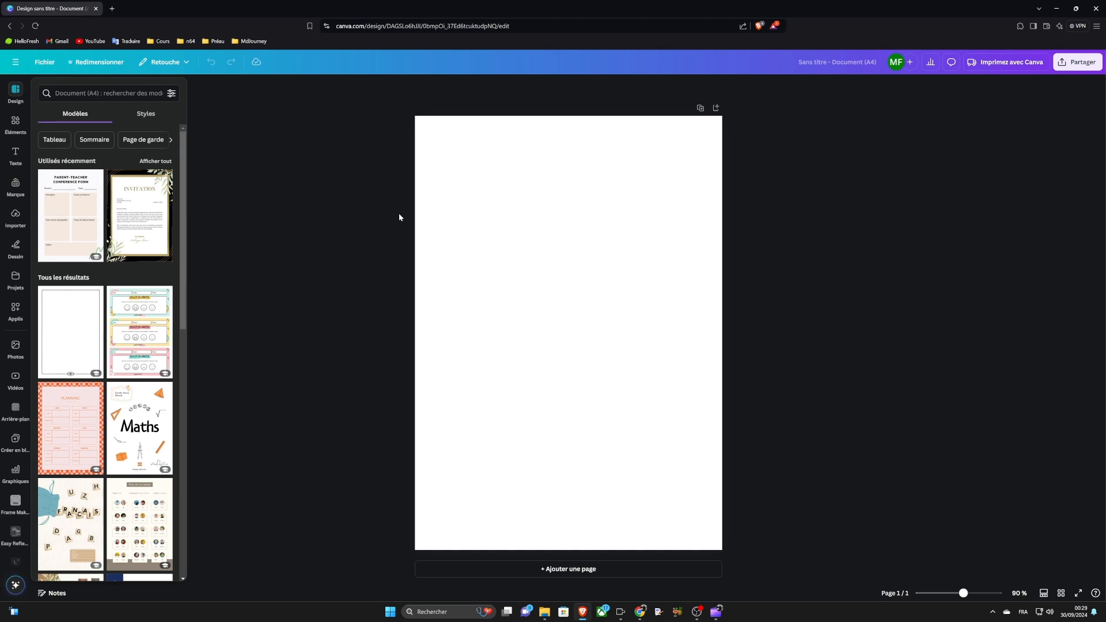
# - Search the design elements for "Horreur" and show all the photo results
pyautogui.click(16, 122)
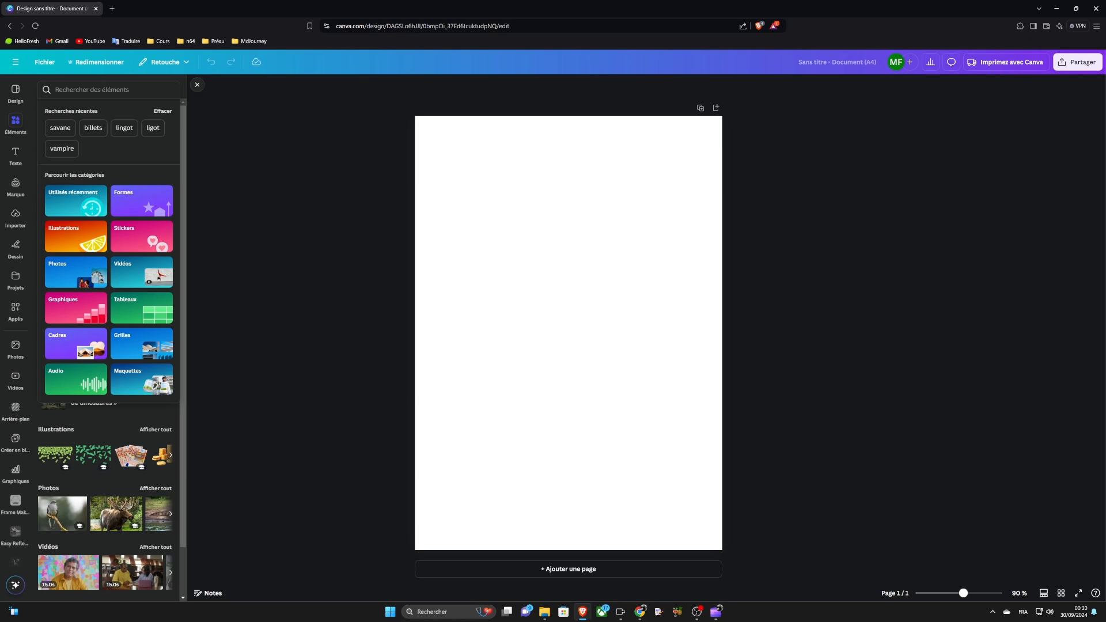
pyautogui.write('Ho')
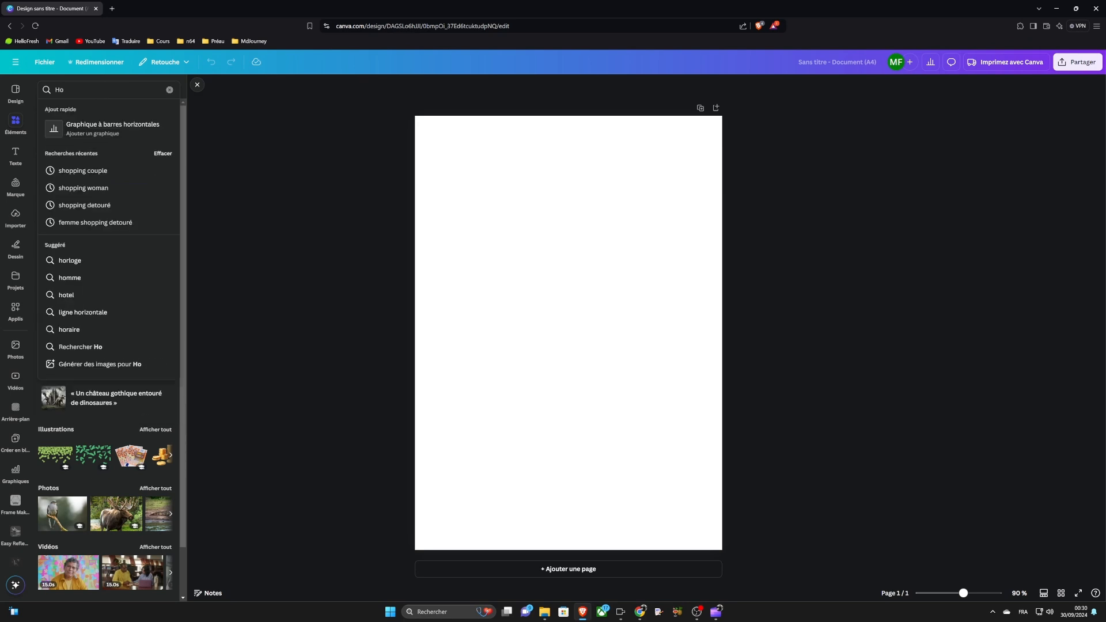
pyautogui.write('rreur')
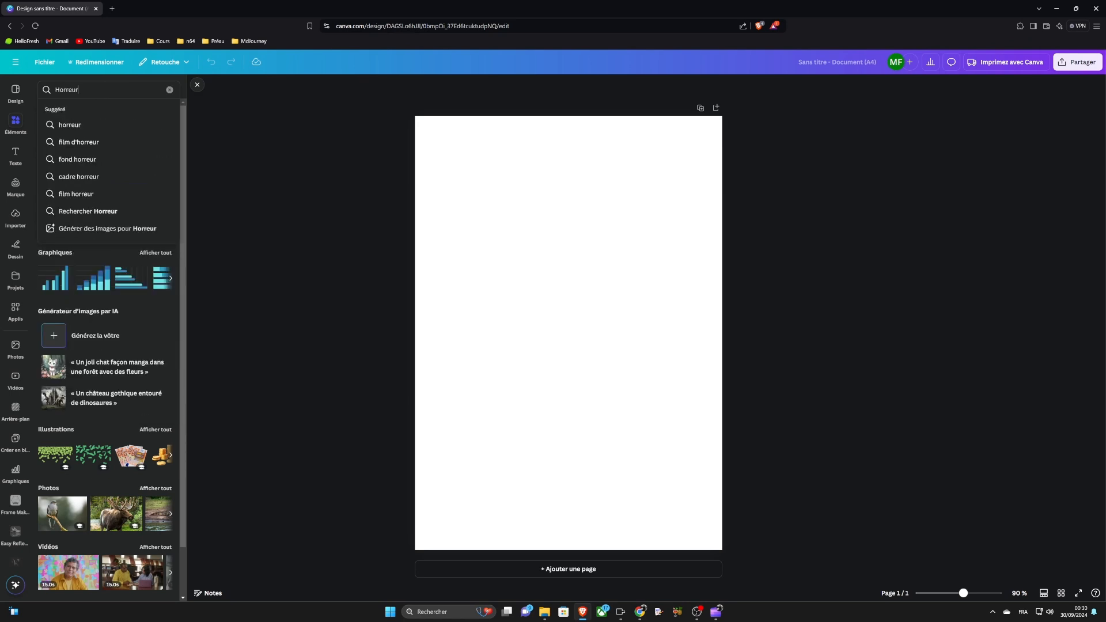
pyautogui.press('Return')
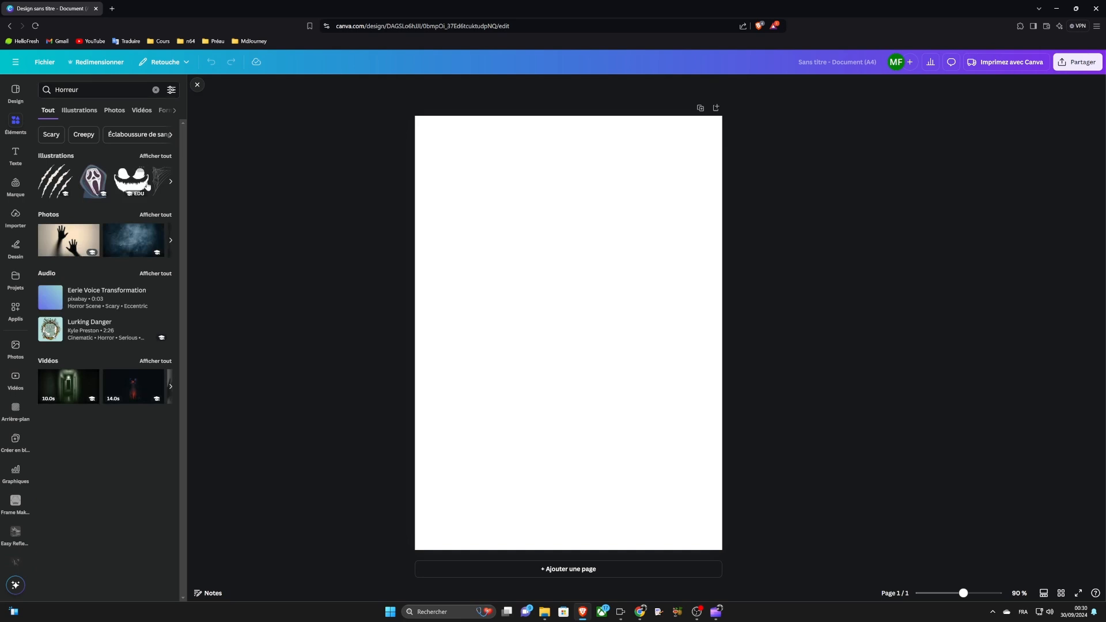
pyautogui.click(156, 214)
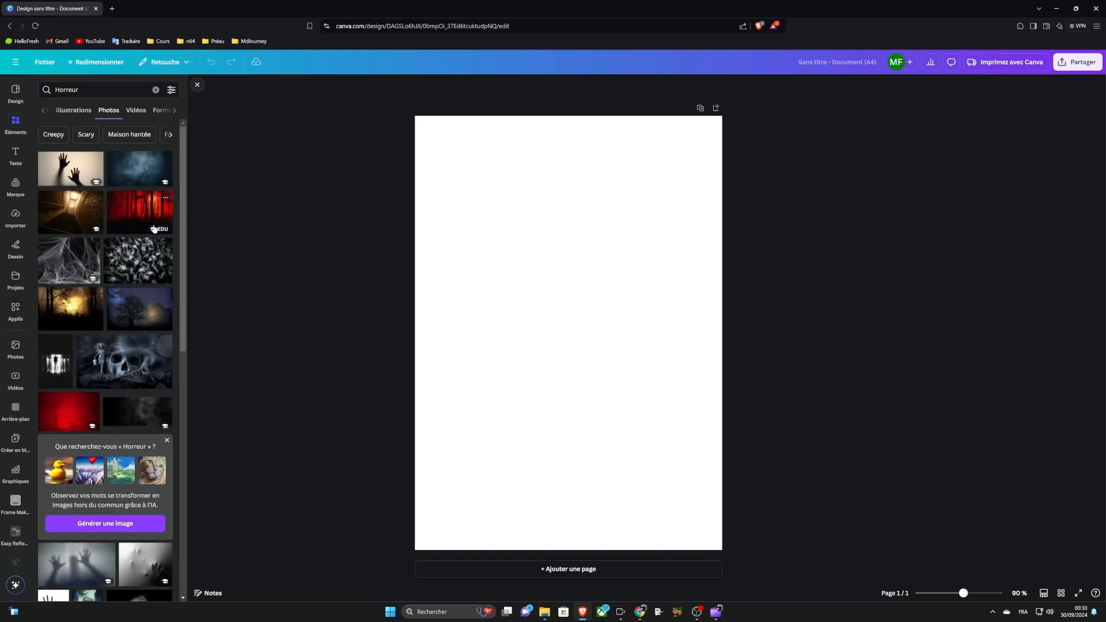
# - Swap the trial stairway photo for the red forest photo and enlarge it to cover the whole page
pyautogui.click(85, 215)
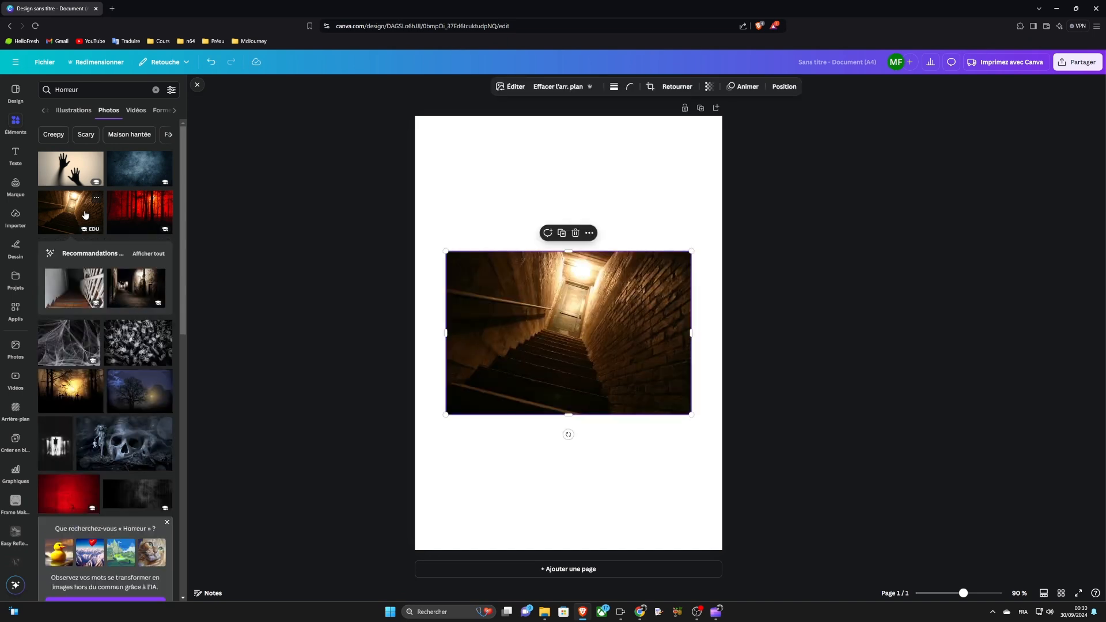
pyautogui.press('Delete')
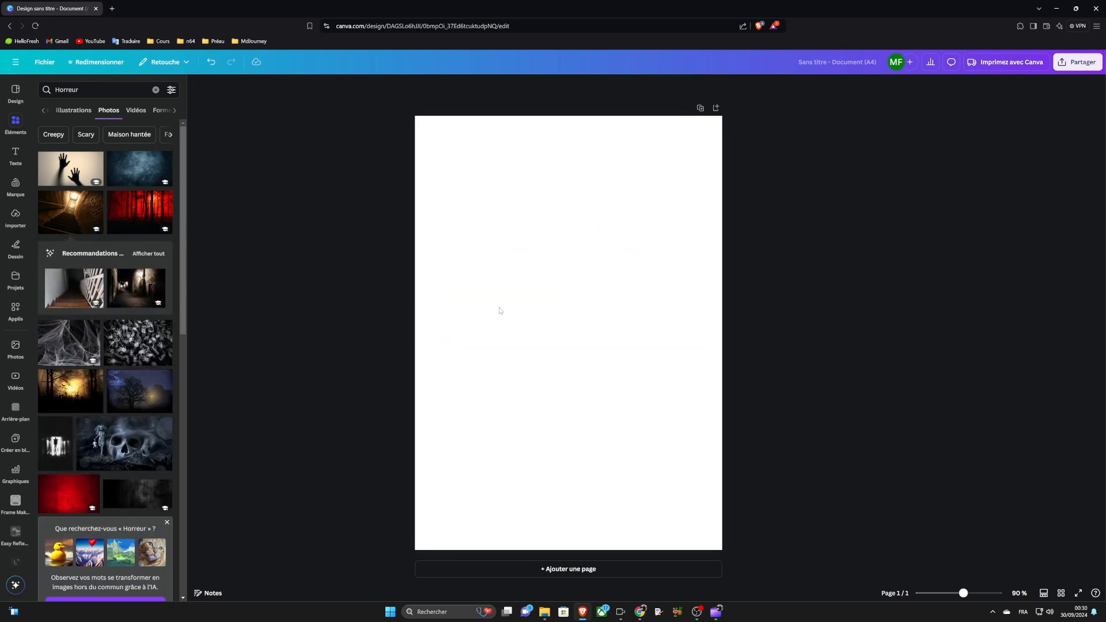
pyautogui.click(139, 212)
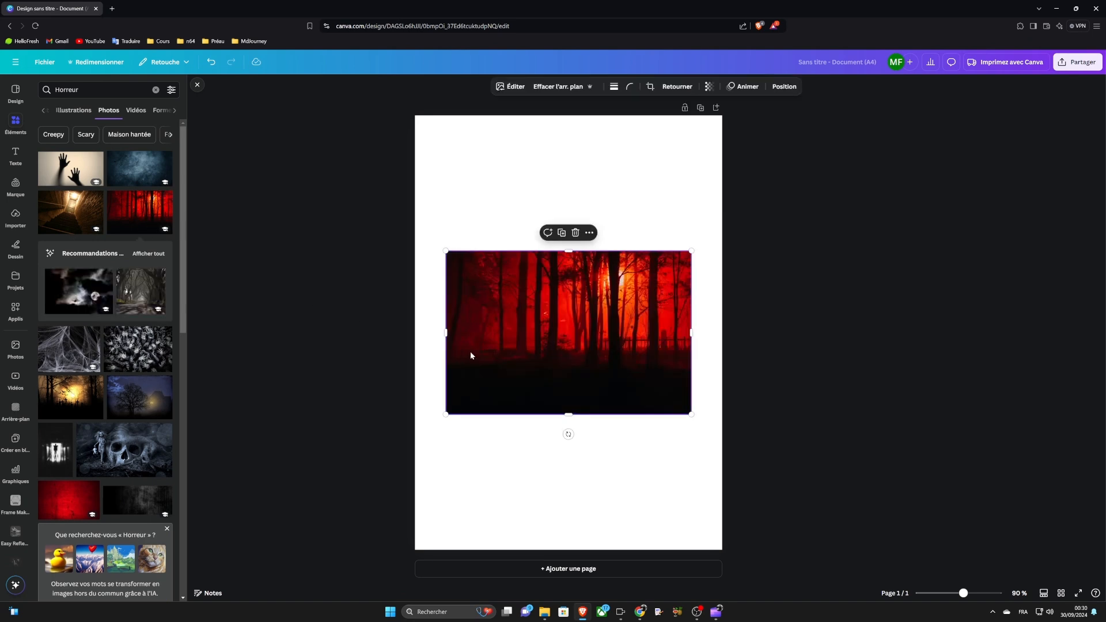
pyautogui.moveTo(497, 353); pyautogui.dragTo(450, 217)
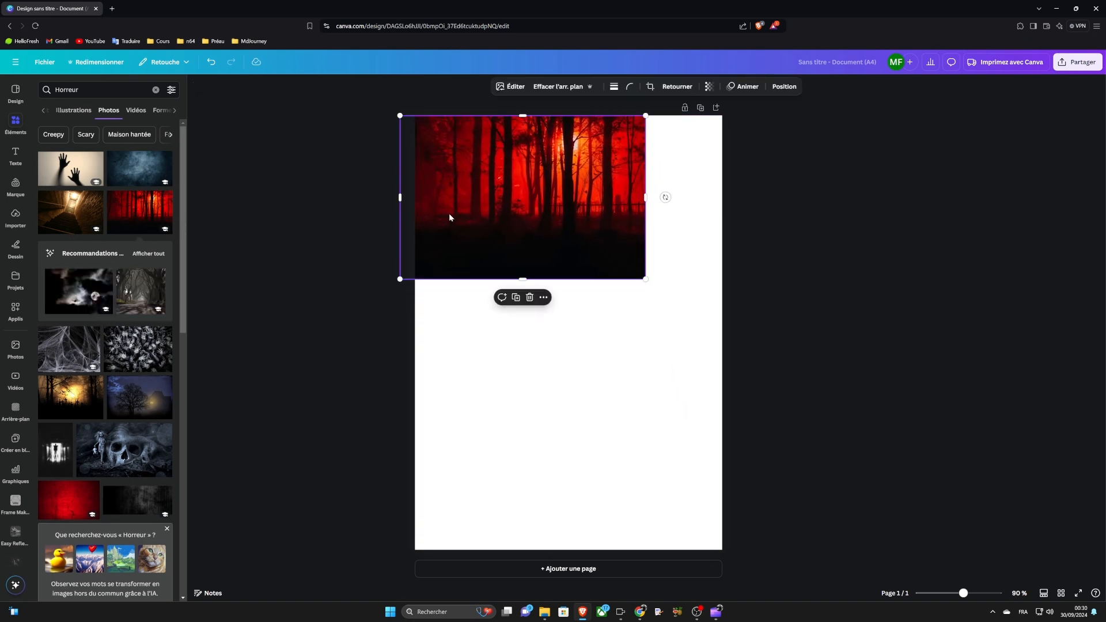
pyautogui.moveTo(647, 281); pyautogui.dragTo(1056, 552)
pyautogui.moveTo(867, 414); pyautogui.dragTo(690, 402)
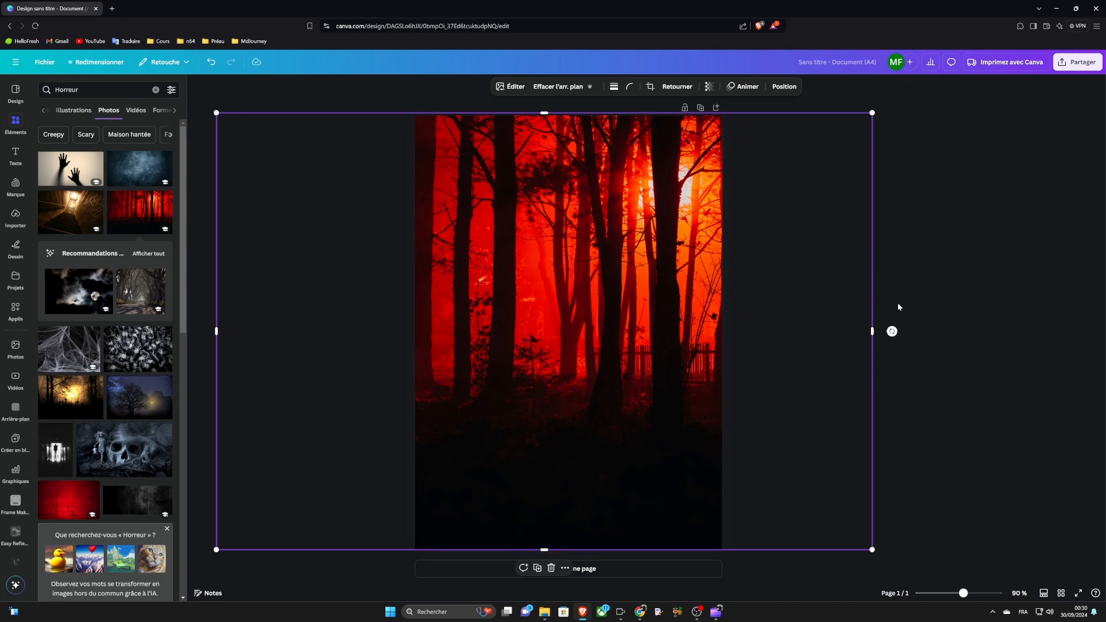
pyautogui.click(897, 262)
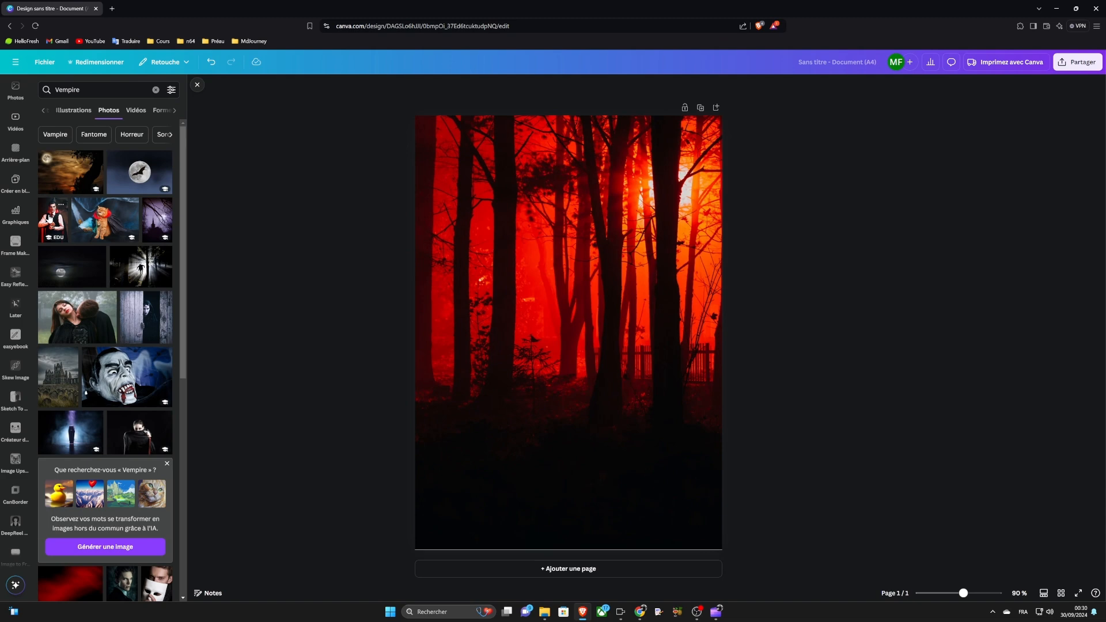
# - Place the photo of the caped vampire holding a skull at the page's lower edge and remove its background
pyautogui.click(49, 219)
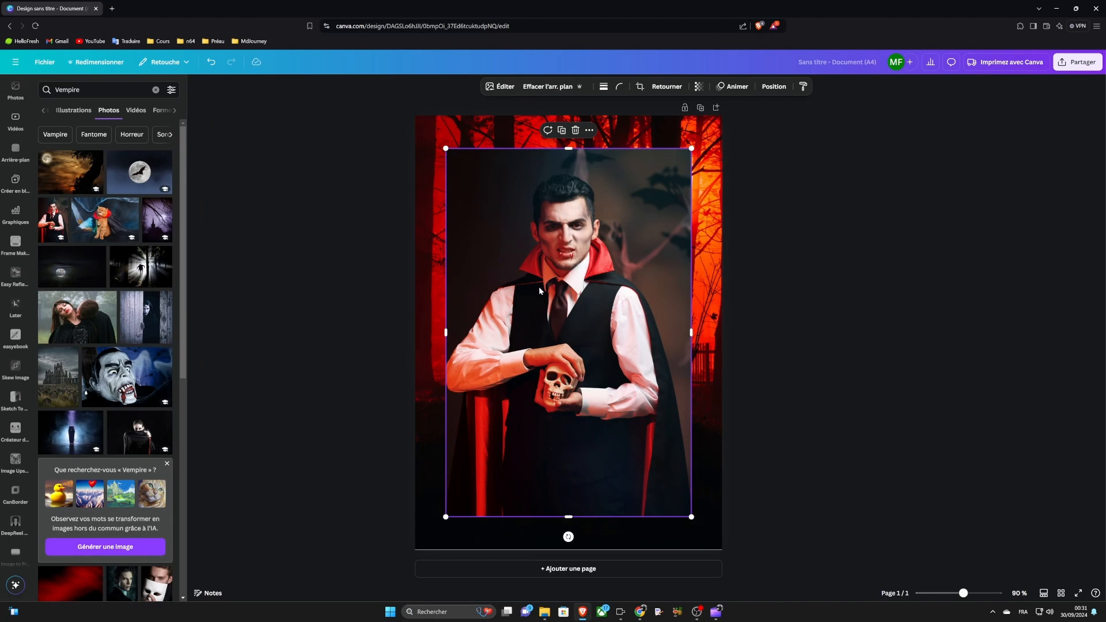
pyautogui.moveTo(539, 290); pyautogui.dragTo(540, 329)
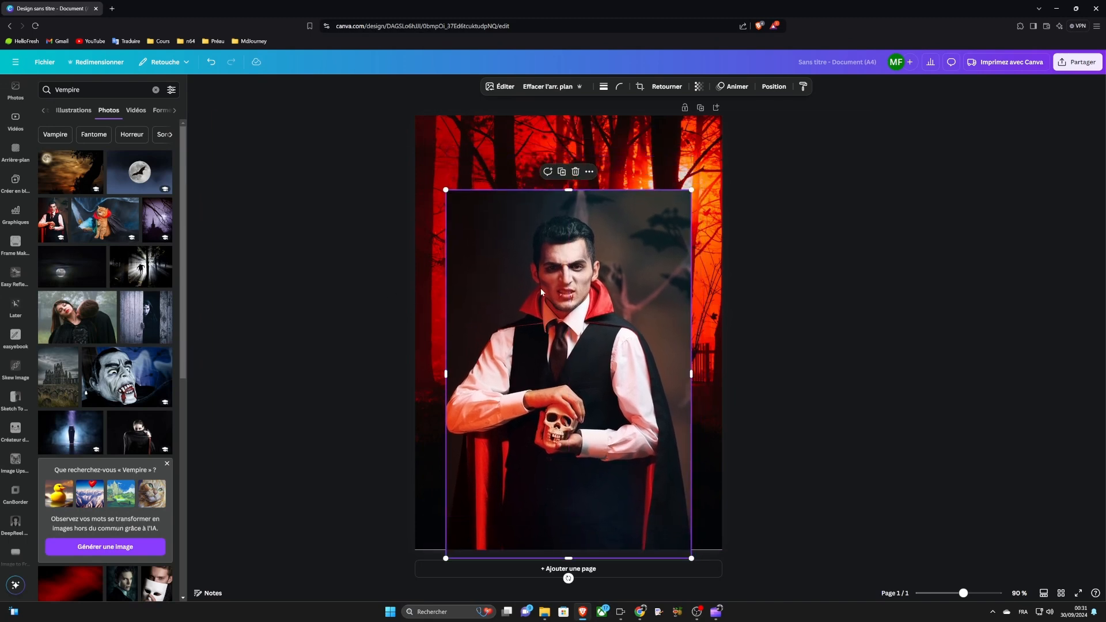
pyautogui.click(503, 90)
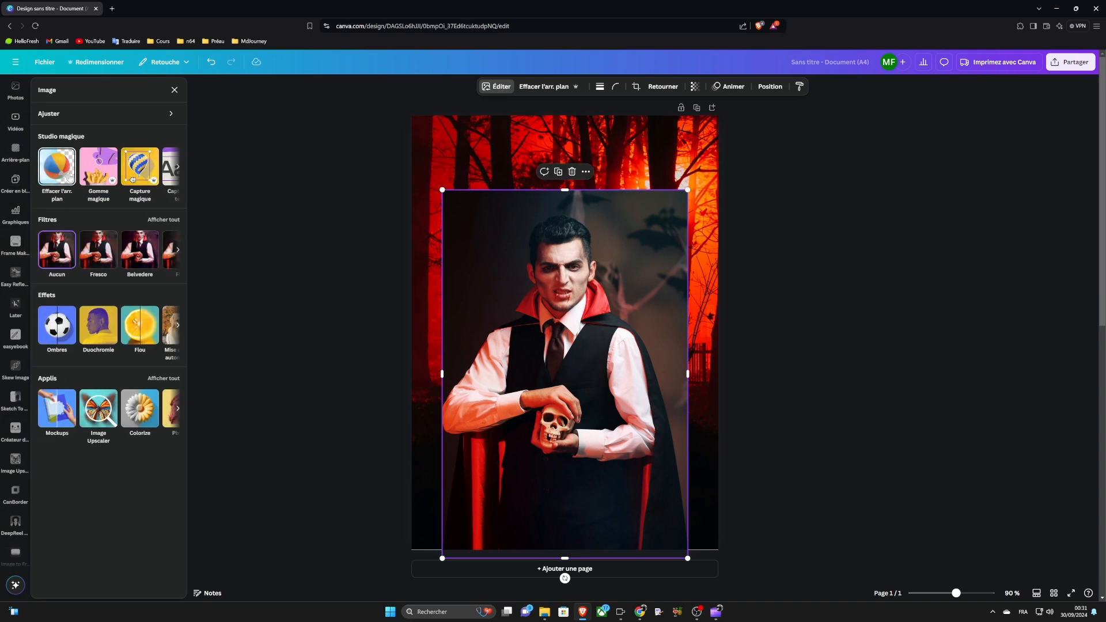
pyautogui.click(69, 176)
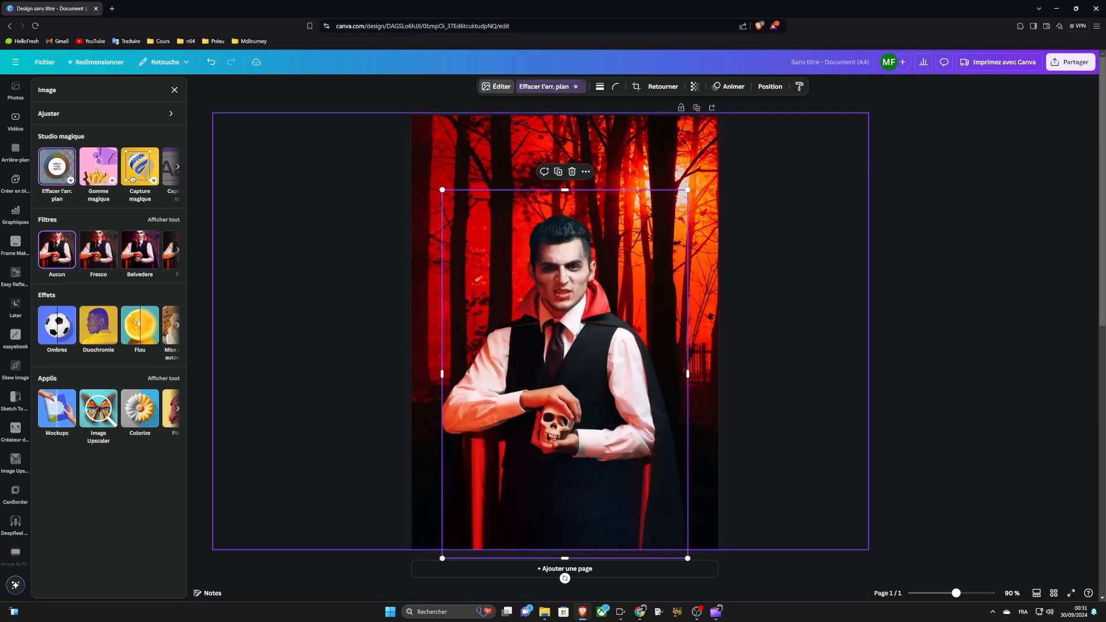
# - Adjust the vampire photo's contrast to -5, highlights to -43, shadows to -60, whites to -15 and blacks to 100, and reduce its saturation
pyautogui.click(499, 90)
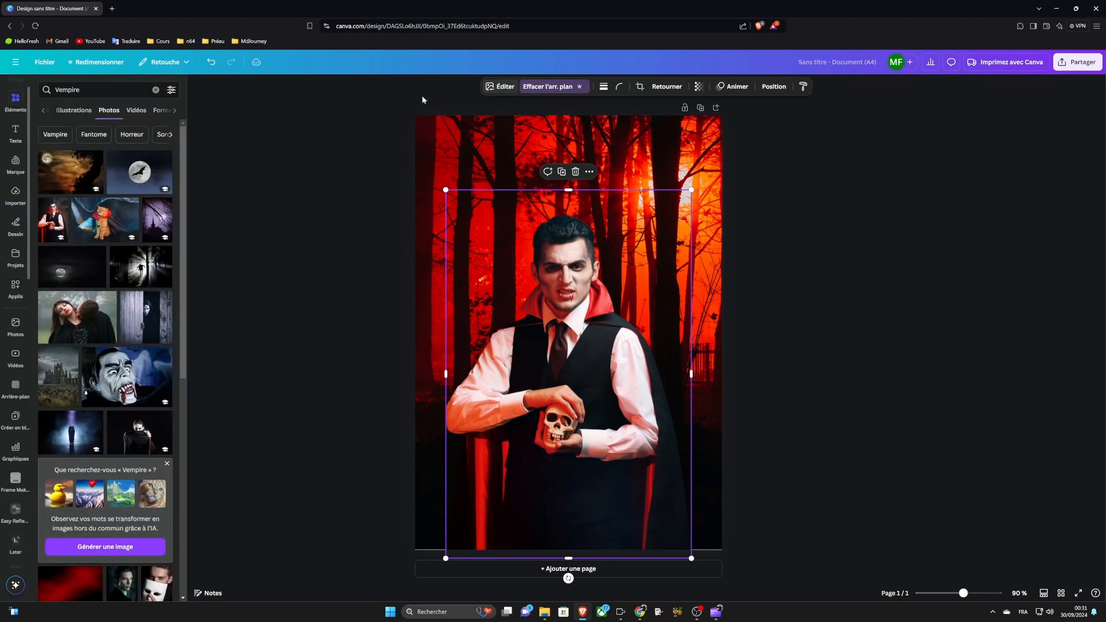
pyautogui.click(501, 86)
pyautogui.click(91, 116)
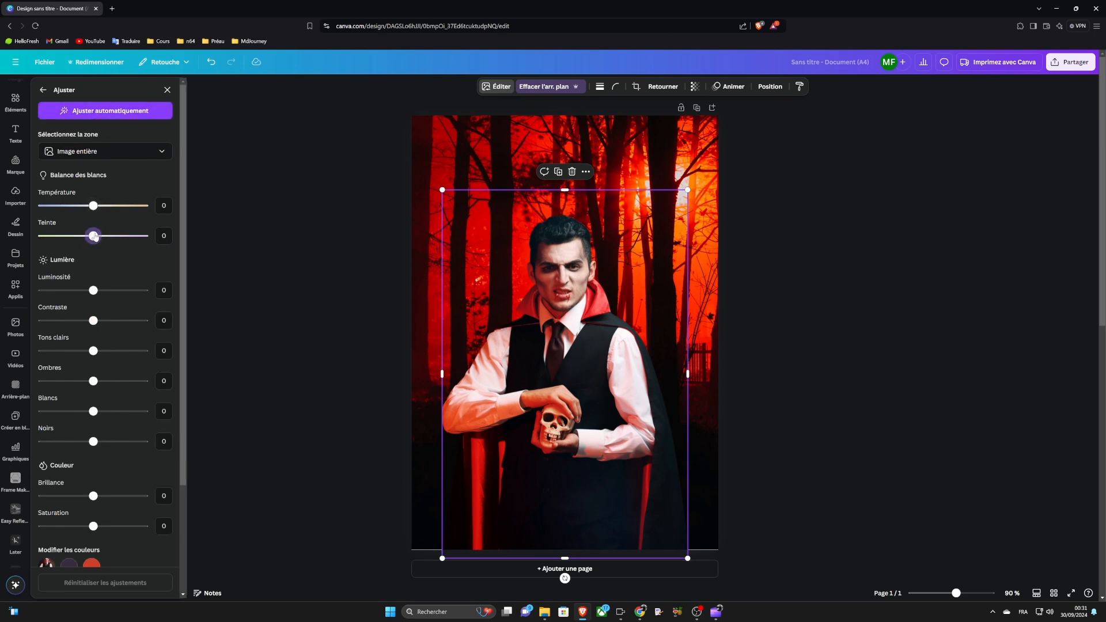
pyautogui.moveTo(95, 236)
pyautogui.mouseDown()
pyautogui.moveTo(84, 237)
pyautogui.moveTo(95, 238)
pyautogui.mouseUp()
pyautogui.moveTo(94, 290); pyautogui.dragTo(145, 442)
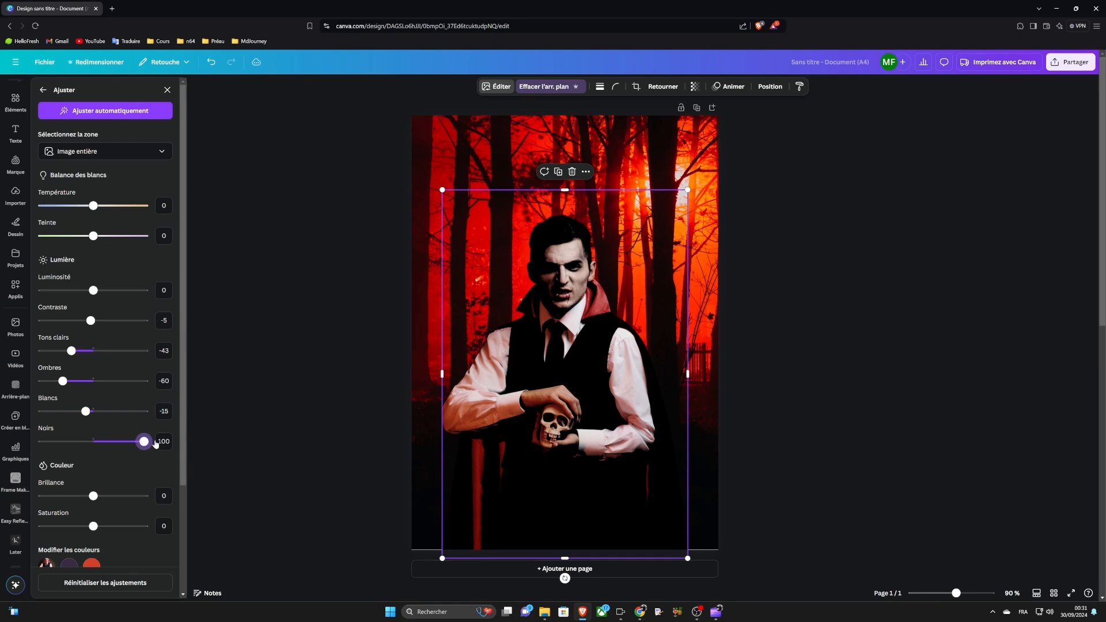
pyautogui.scroll(-3, 103, 374)
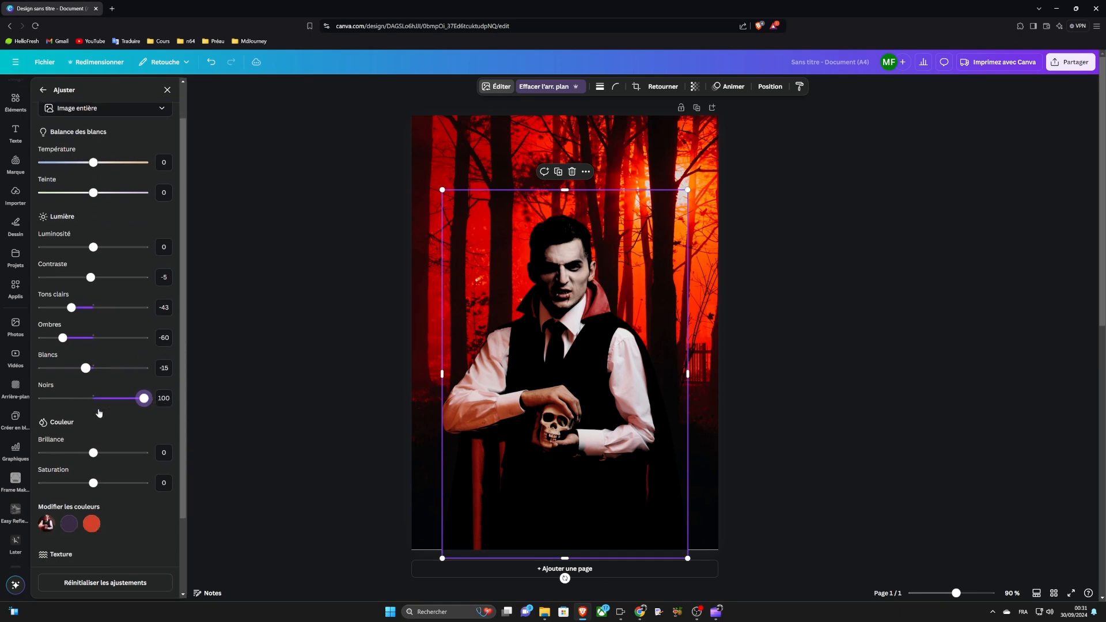
pyautogui.moveTo(93, 366); pyautogui.dragTo(77, 399)
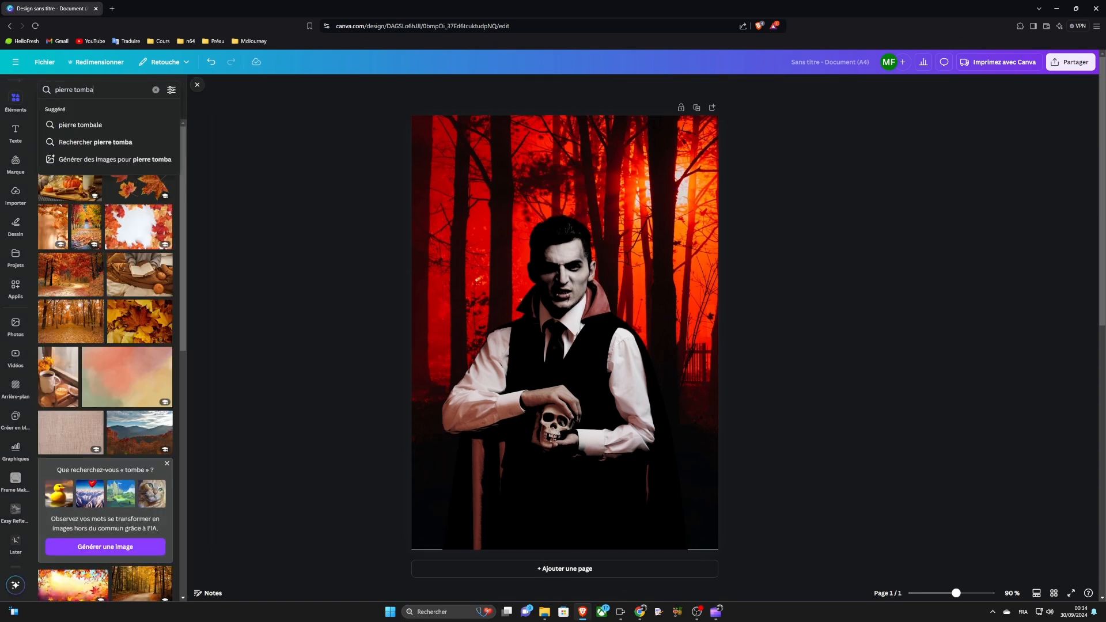
# - Search photos for "pierre tombale" and place the black-and-white graveyard photo over the vampire, against the page's right edge
pyautogui.write('le')
pyautogui.press('Return')
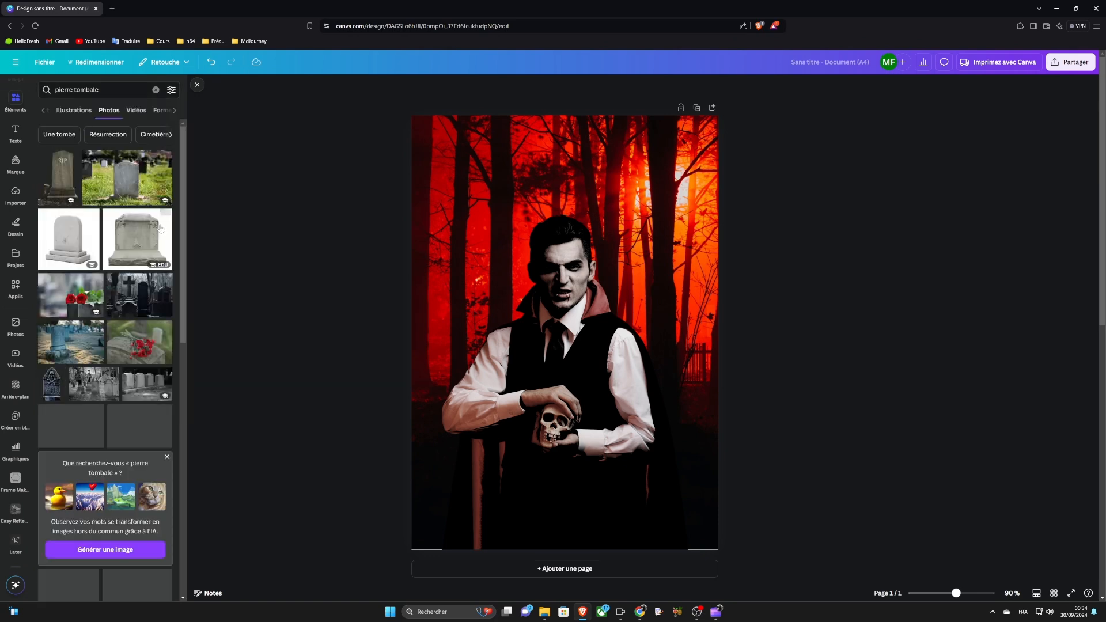
pyautogui.scroll(-3, 160, 228)
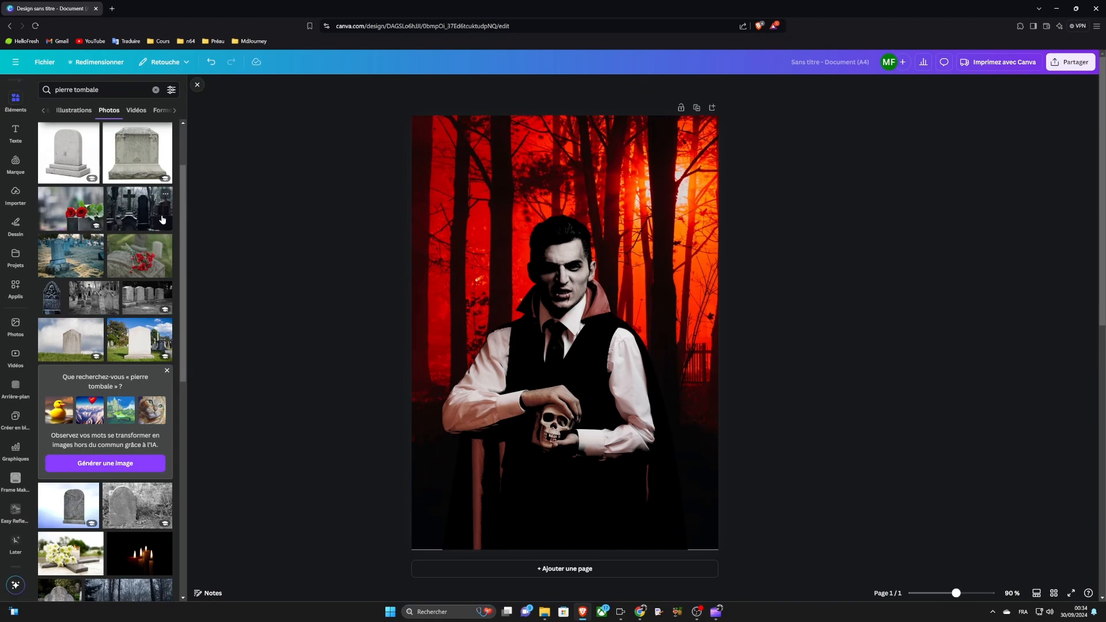
pyautogui.scroll(-10, 162, 219)
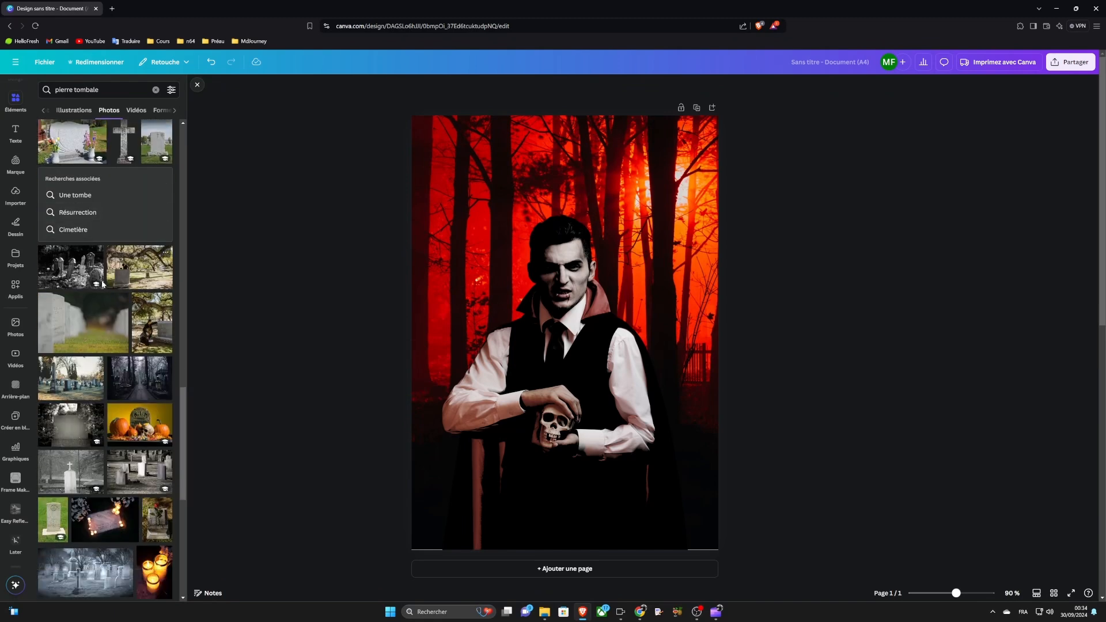
pyautogui.click(97, 282)
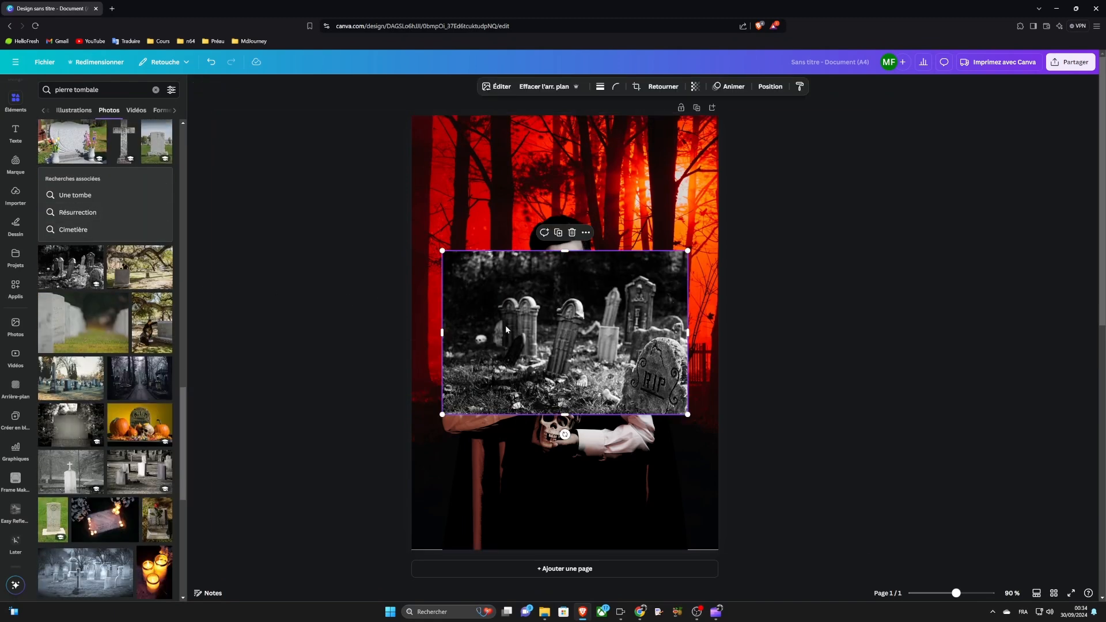
pyautogui.moveTo(520, 329); pyautogui.dragTo(554, 321)
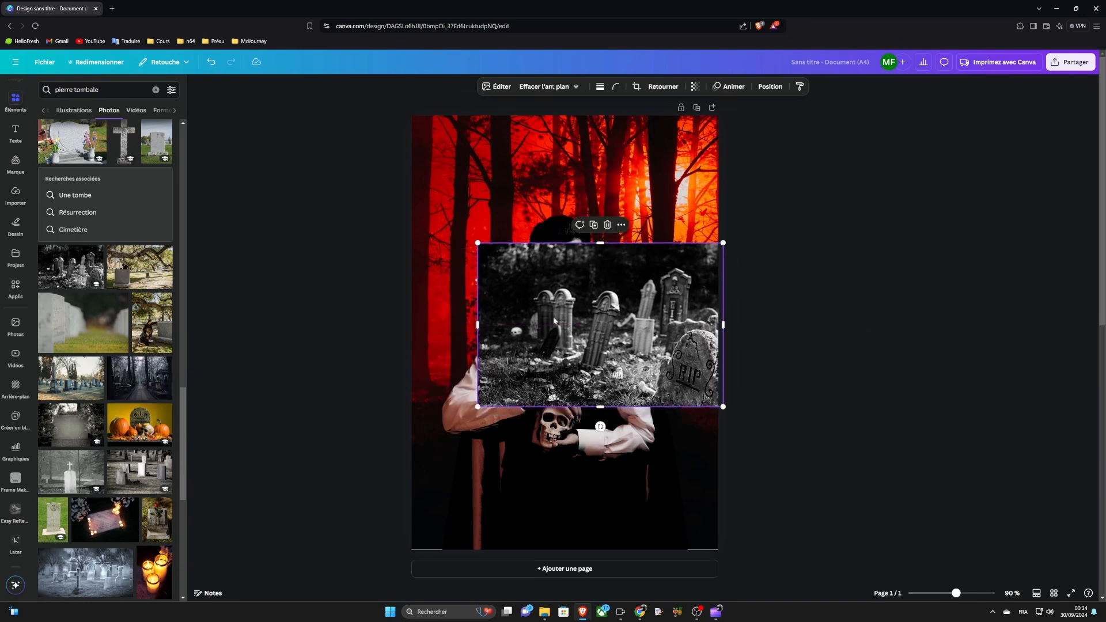
# - Extract the leaning central tombstone from the graveyard photo with Capture magique
pyautogui.click(497, 86)
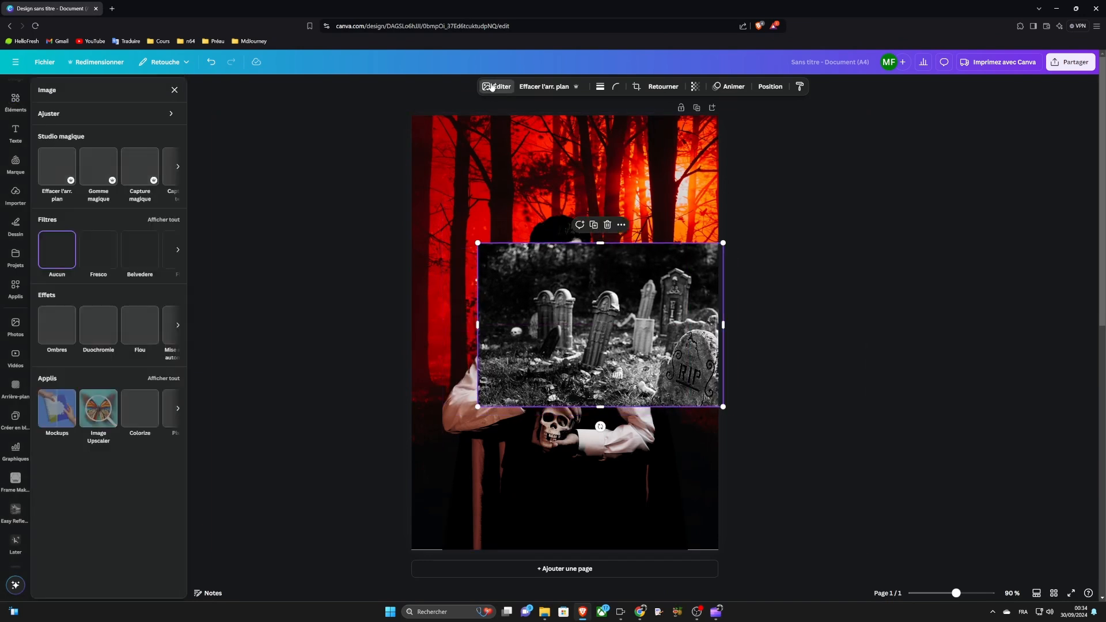
pyautogui.click(133, 179)
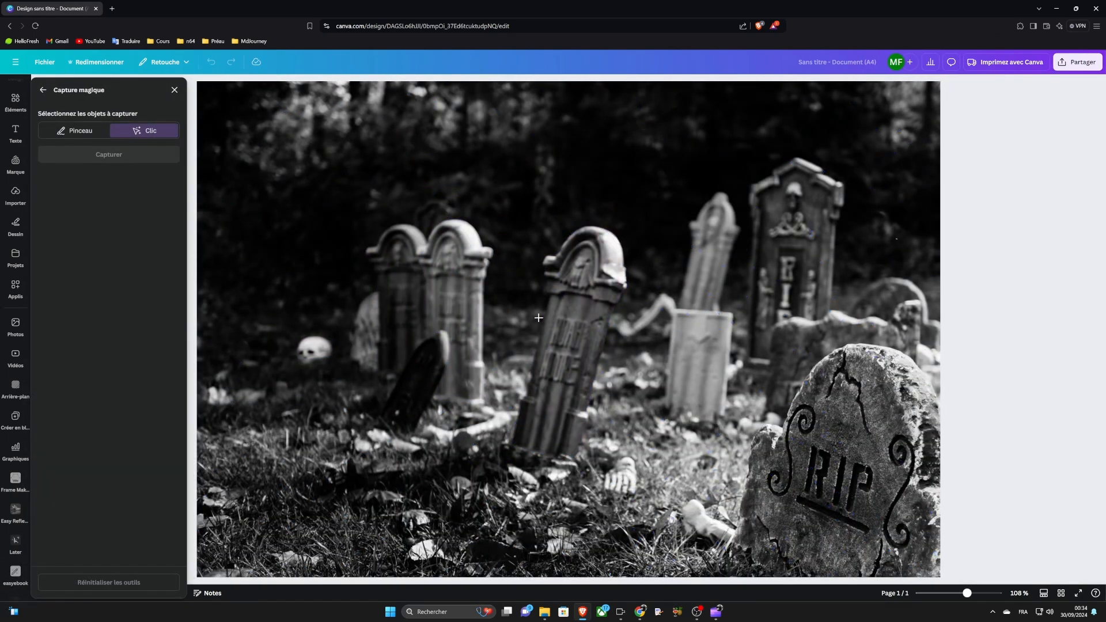
pyautogui.click(570, 319)
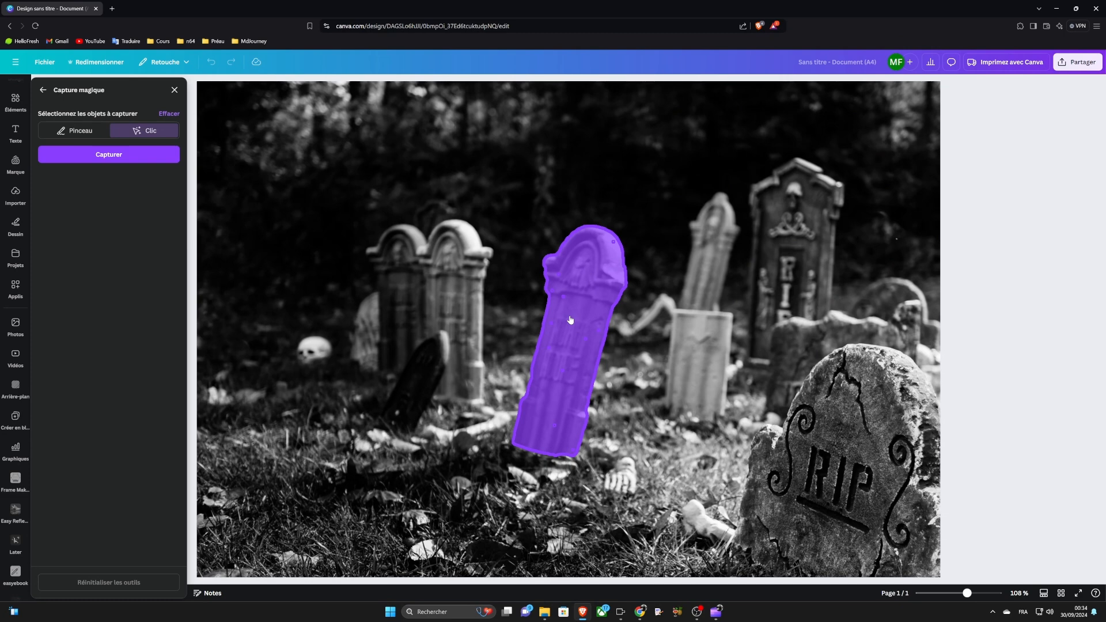
pyautogui.click(153, 161)
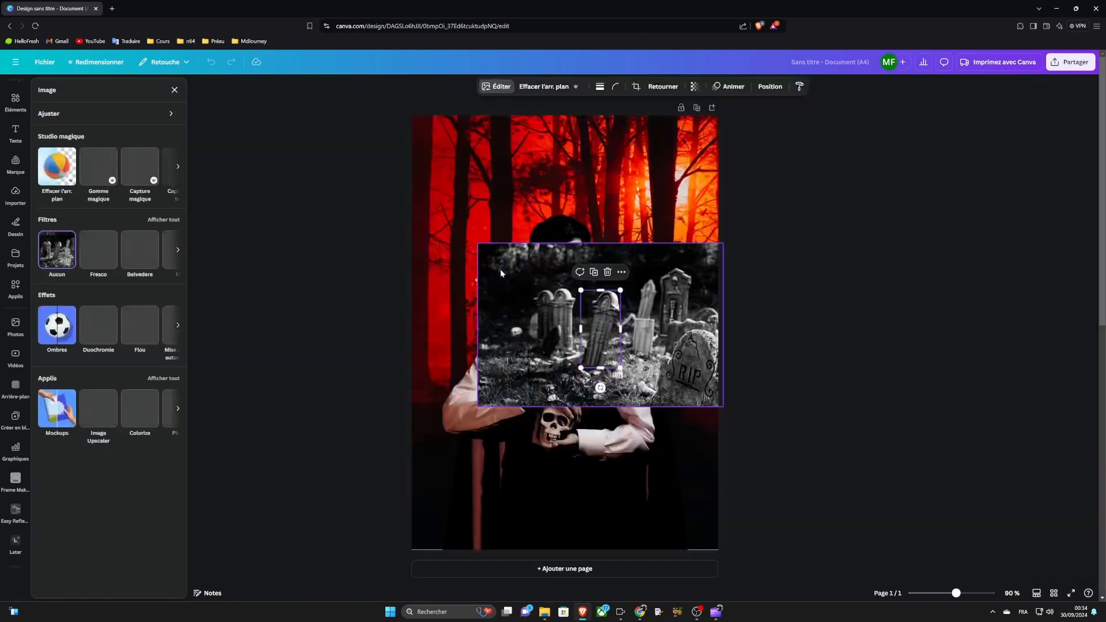
# - Separate the captured tombstone from the graveyard photo and enlarge it in the page's lower-left corner
pyautogui.moveTo(600, 328); pyautogui.dragTo(448, 501)
pyautogui.moveTo(564, 364); pyautogui.dragTo(658, 343)
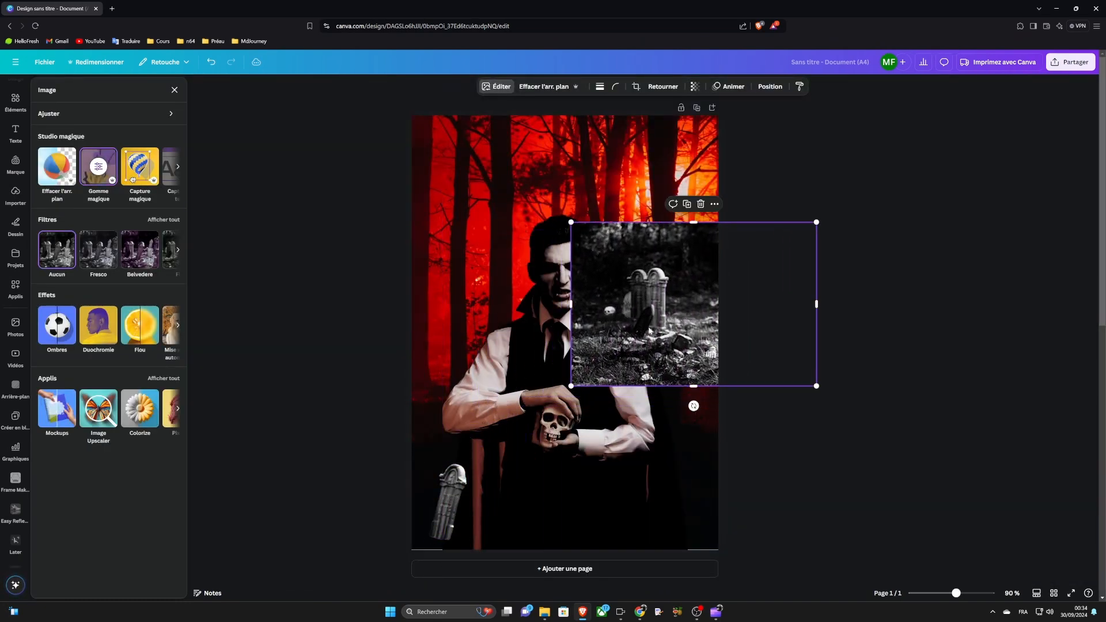
pyautogui.moveTo(456, 474); pyautogui.dragTo(578, 116)
pyautogui.moveTo(544, 232); pyautogui.dragTo(506, 391)
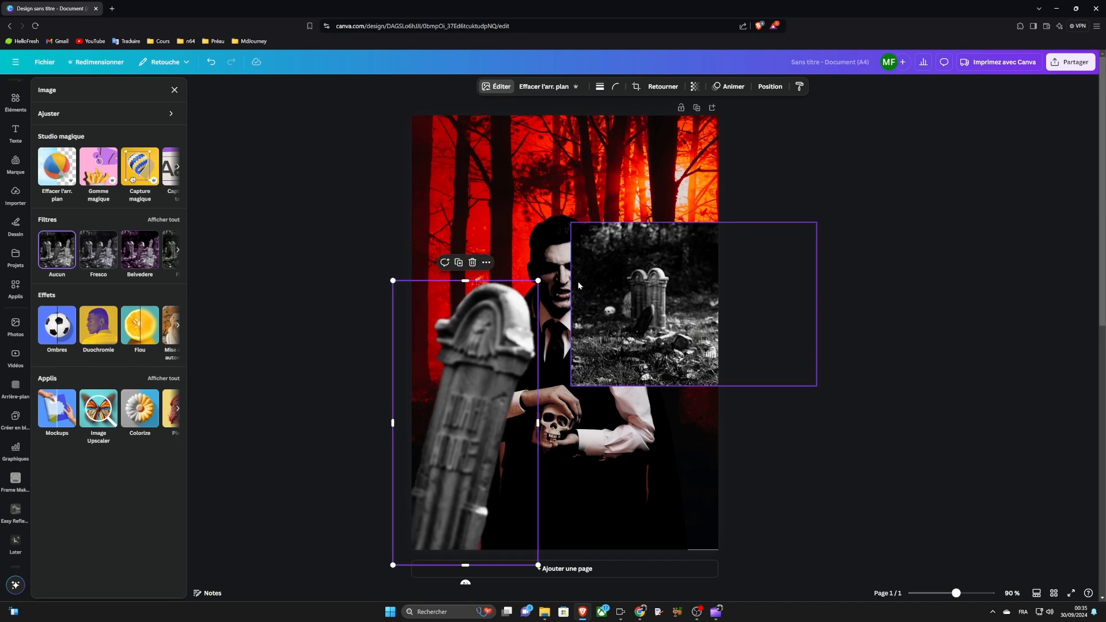
# - Move the captured leaning tombstone to the page's right side and place its layer behind the vampire
pyautogui.click(770, 86)
pyautogui.click(147, 111)
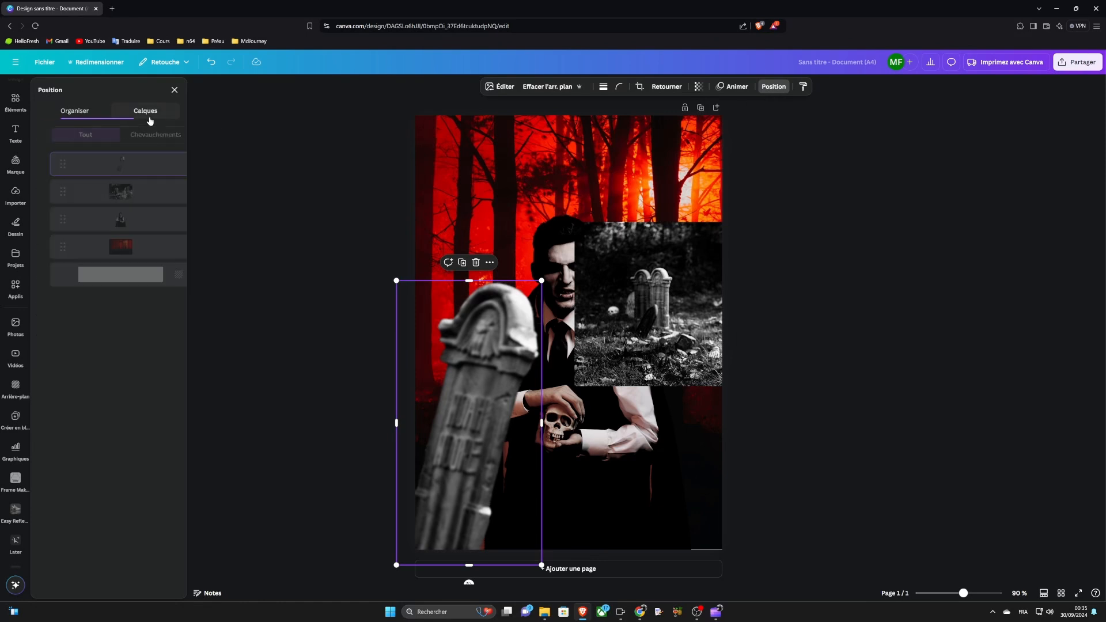
pyautogui.moveTo(492, 371); pyautogui.dragTo(681, 375)
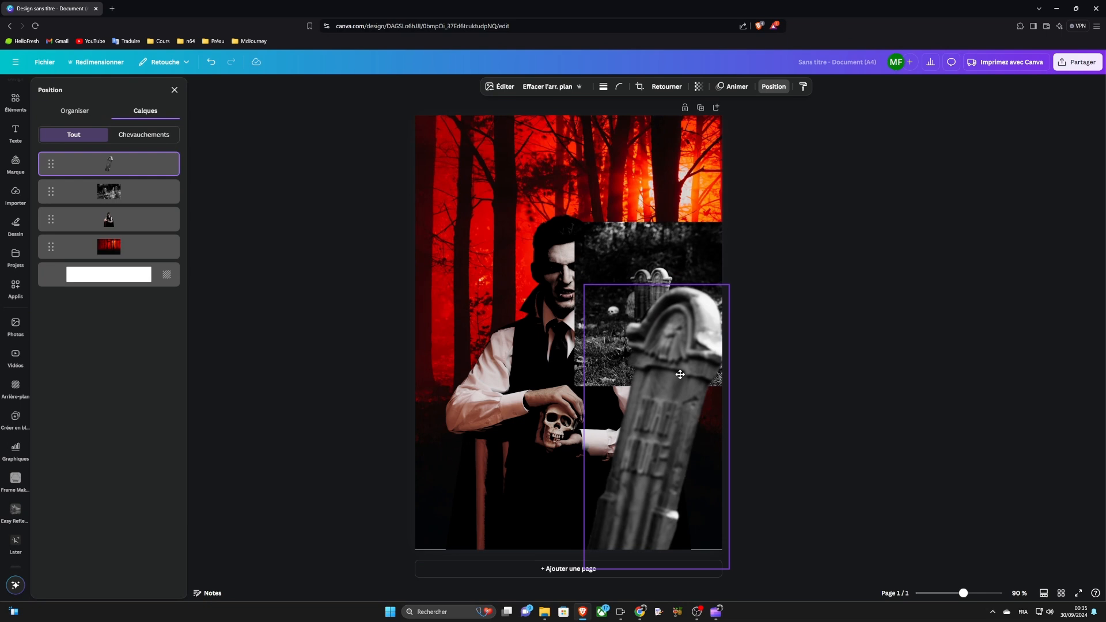
pyautogui.moveTo(126, 166); pyautogui.dragTo(133, 226)
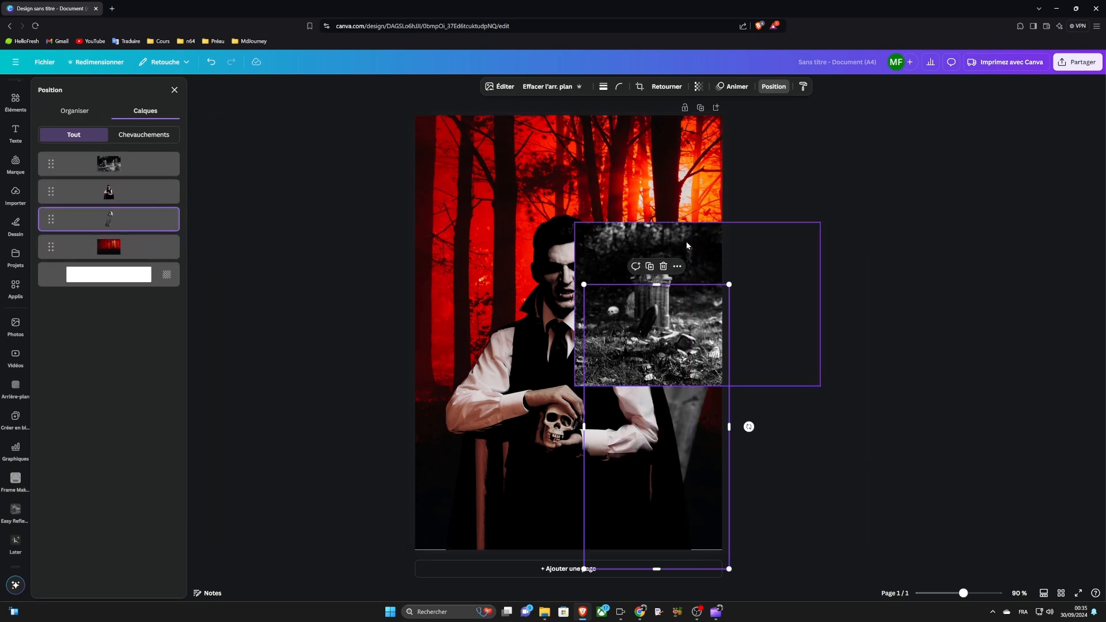
# - Move the graveyard photo up into the page and extract its tall upright tombstone with Capture magique
pyautogui.moveTo(685, 243); pyautogui.dragTo(586, 146)
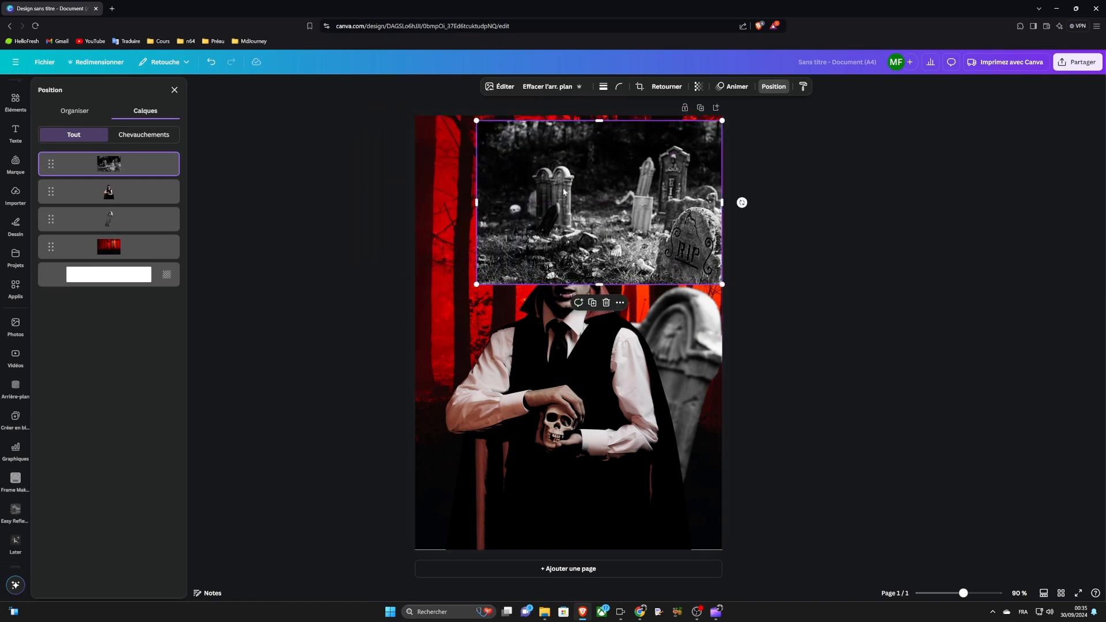
pyautogui.click(501, 87)
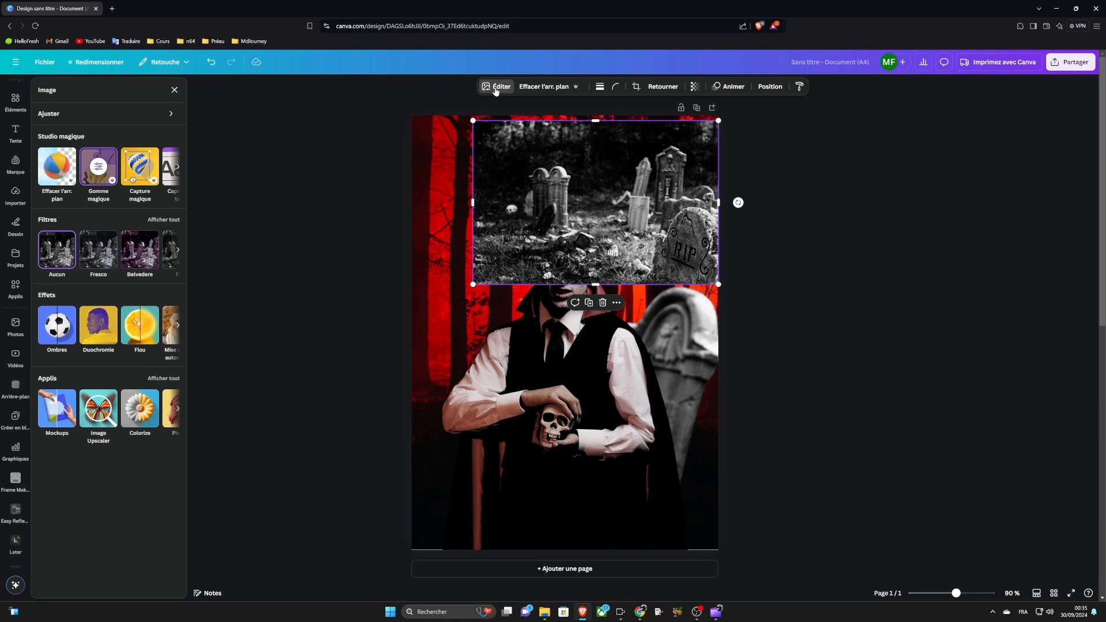
pyautogui.click(140, 167)
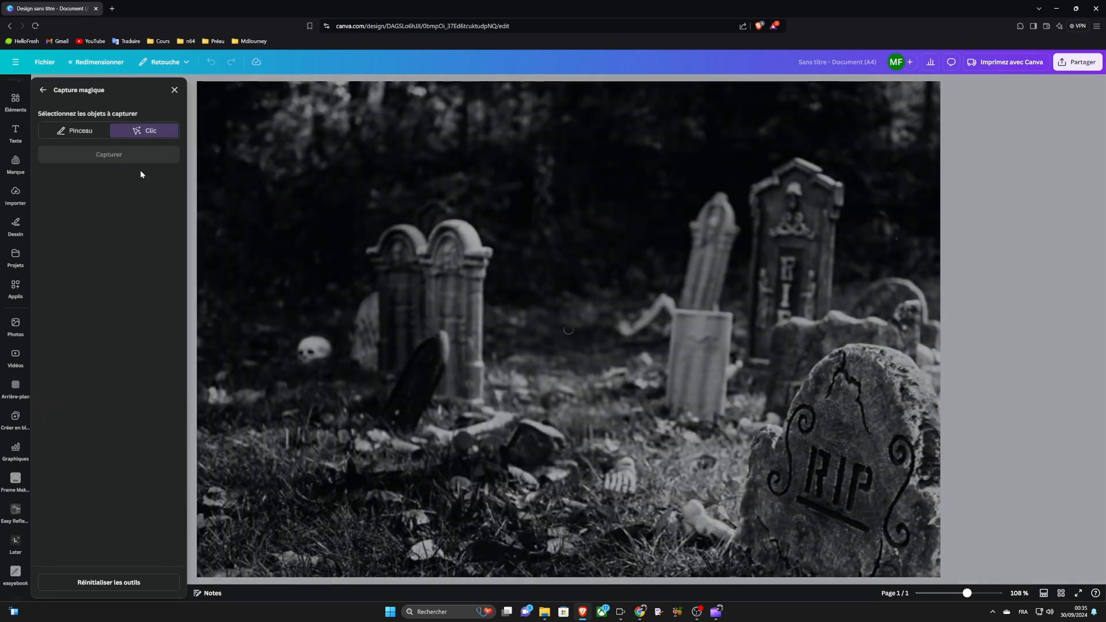
pyautogui.click(799, 244)
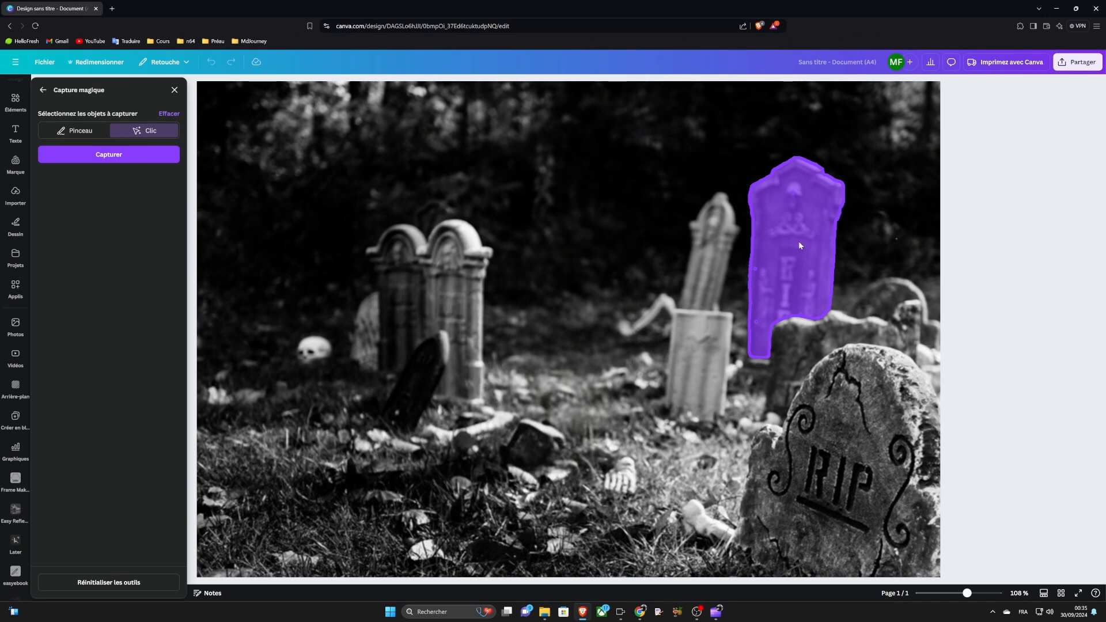
pyautogui.click(158, 162)
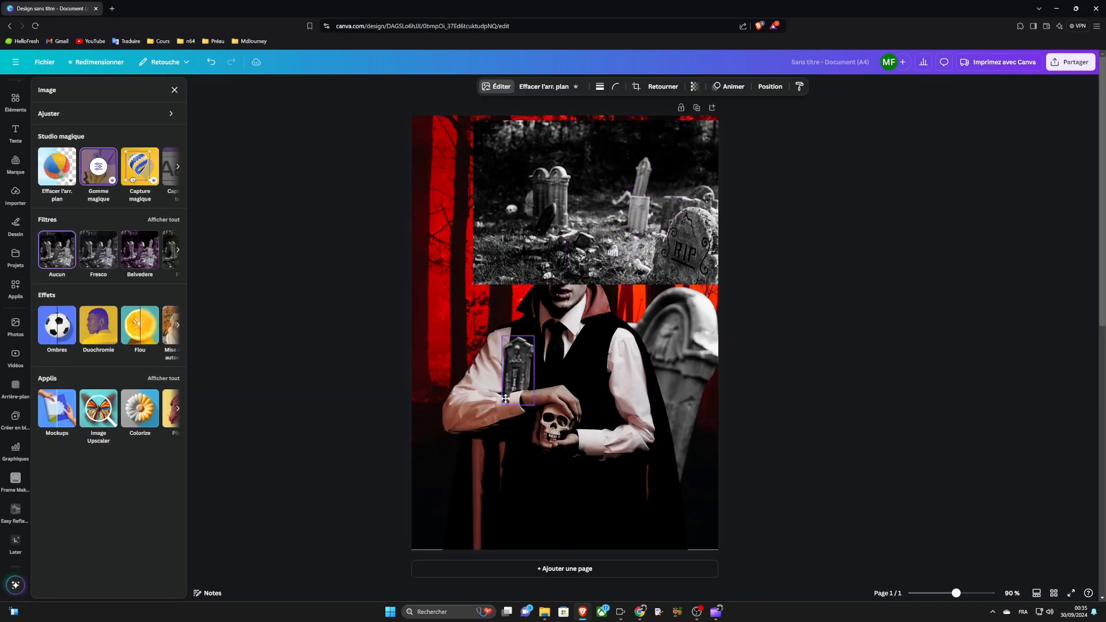
# - Move the captured upright tombstone down over the vampire's cape and delete the graveyard photo
pyautogui.moveTo(505, 399); pyautogui.dragTo(483, 467)
pyautogui.click(593, 251)
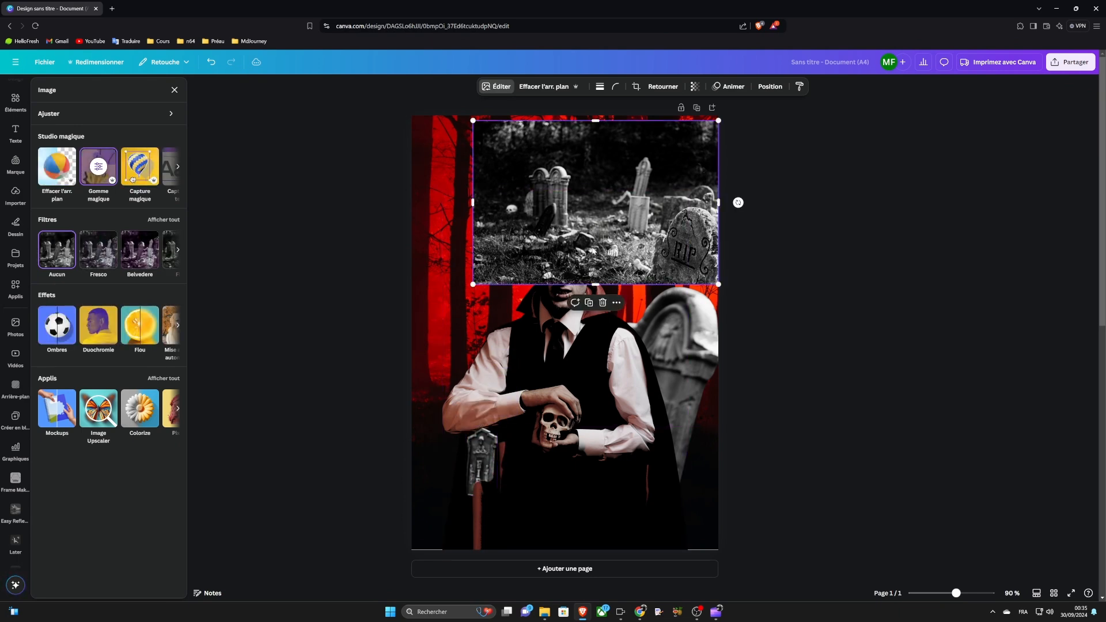
pyautogui.press('Delete')
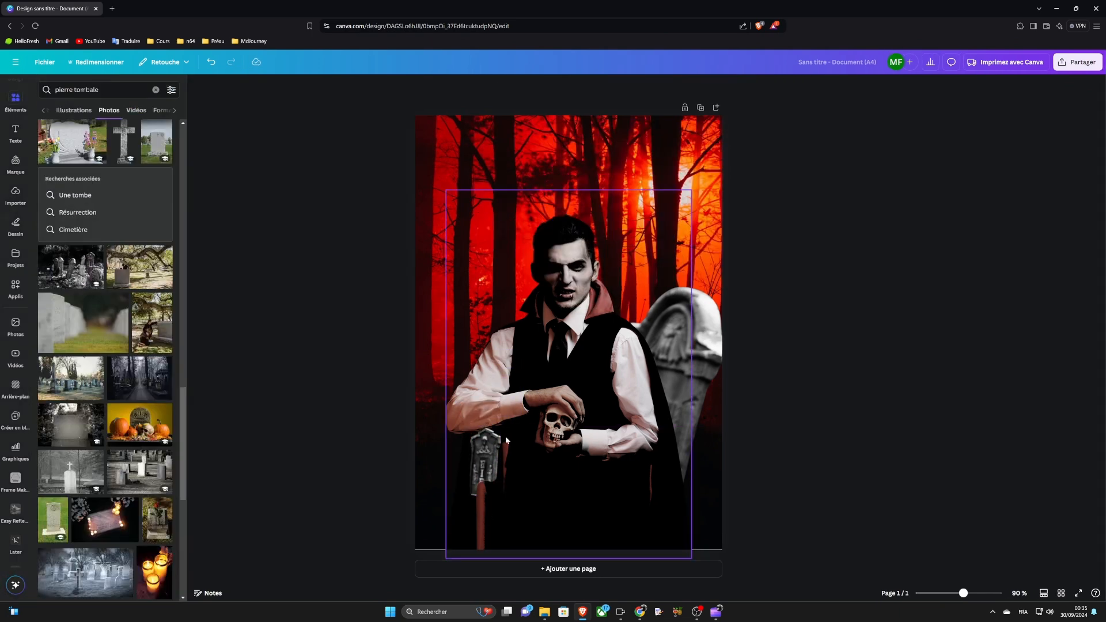
# - Enlarge the upright tombstone, tilt it counter-clockwise and position it over the vampire's arm on the page's left side
pyautogui.click(505, 440)
pyautogui.moveTo(500, 429); pyautogui.dragTo(619, 172)
pyautogui.click(566, 301)
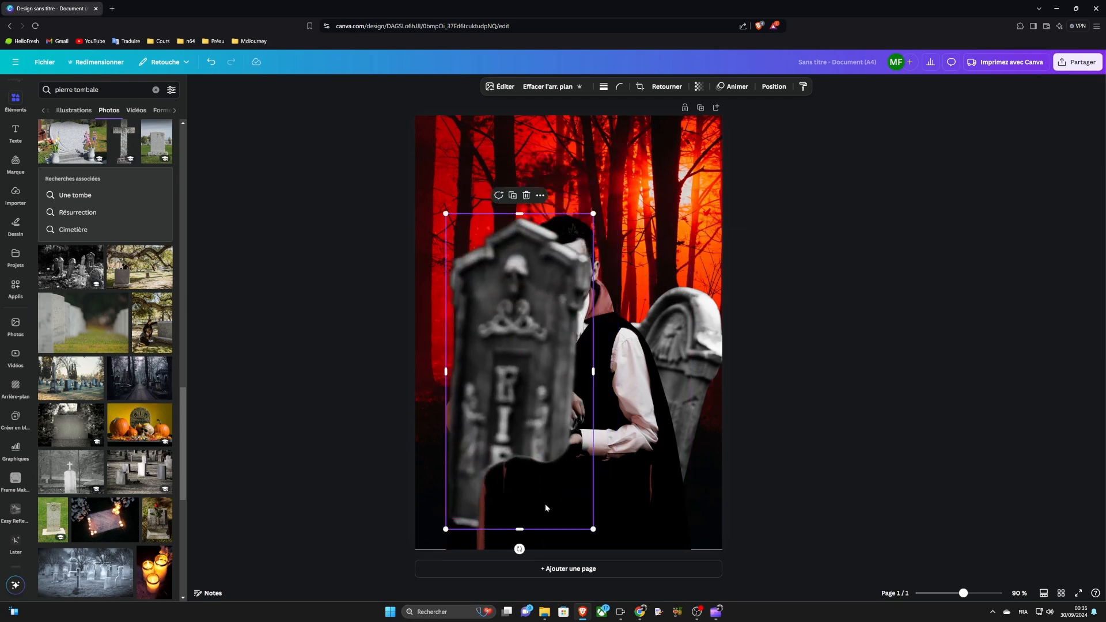
pyautogui.moveTo(521, 551); pyautogui.dragTo(562, 537)
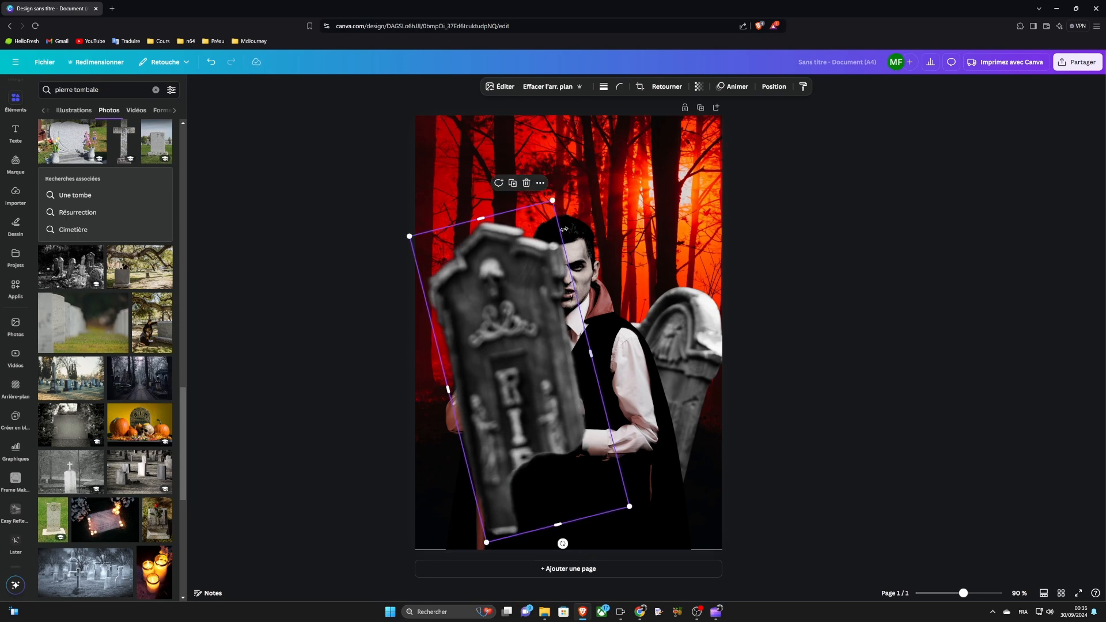
pyautogui.moveTo(554, 201); pyautogui.dragTo(531, 309)
pyautogui.moveTo(497, 403); pyautogui.dragTo(472, 314)
# - Send the tilted tombstone's layer behind the vampire and lower it to shoulder height along the page's left edge
pyautogui.click(764, 89)
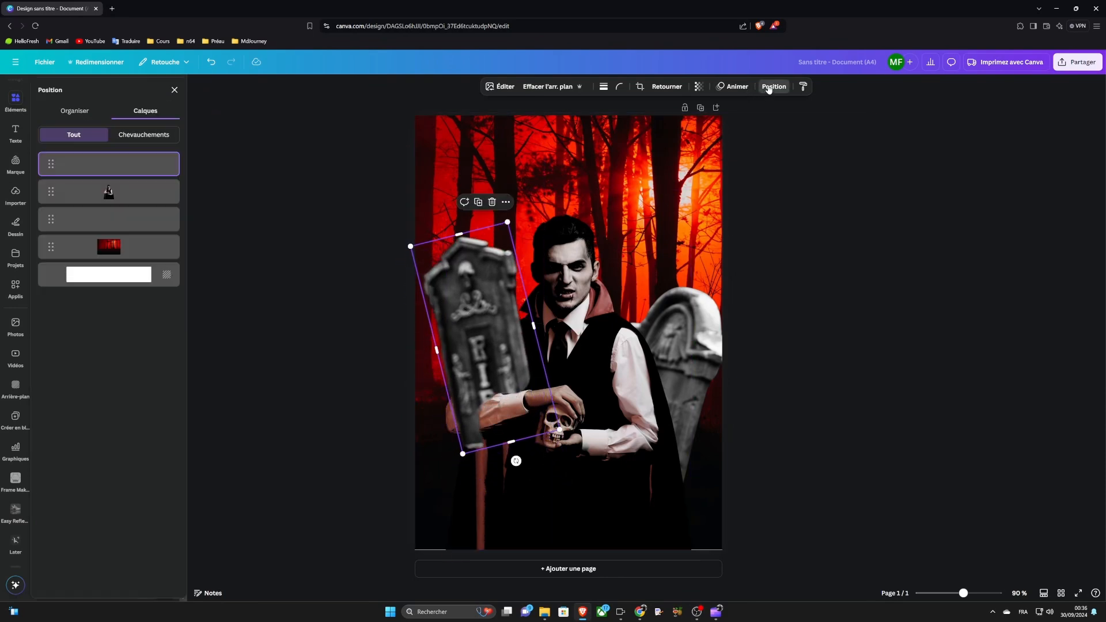
pyautogui.moveTo(160, 168); pyautogui.dragTo(164, 230)
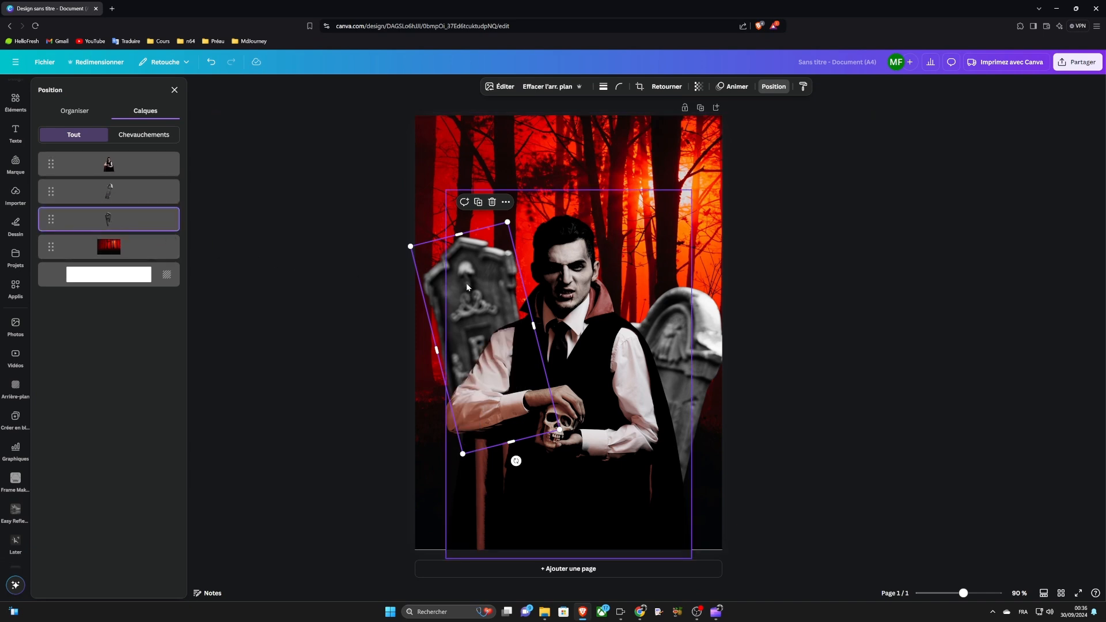
pyautogui.moveTo(464, 292); pyautogui.dragTo(458, 356)
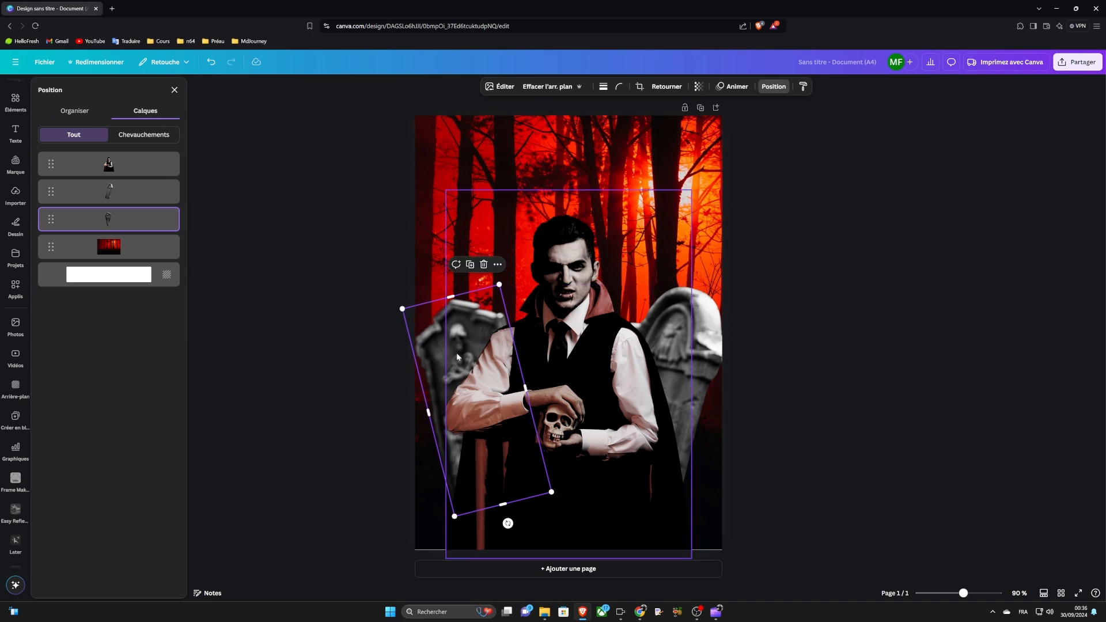
# - Apply a blur effect to the entire red forest background image
pyautogui.click(569, 135)
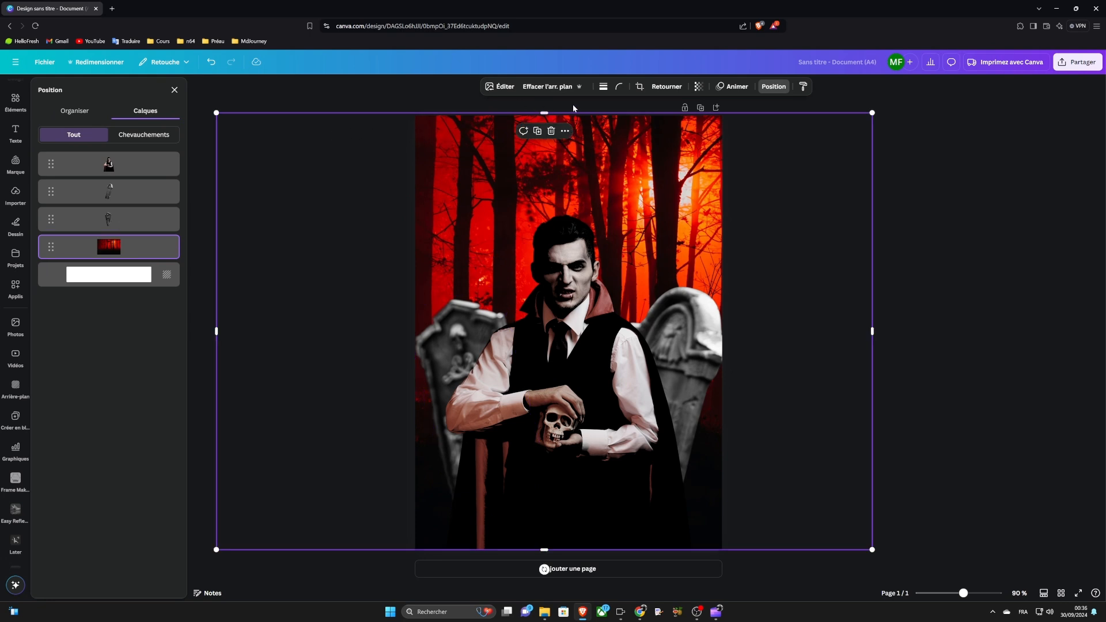
pyautogui.click(487, 88)
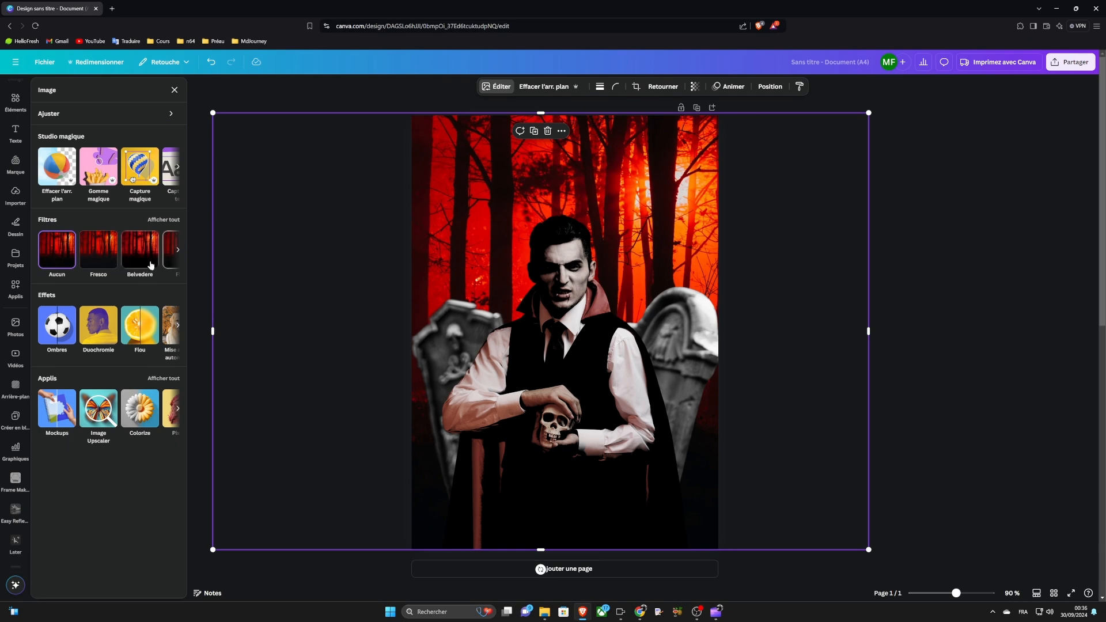
pyautogui.click(148, 333)
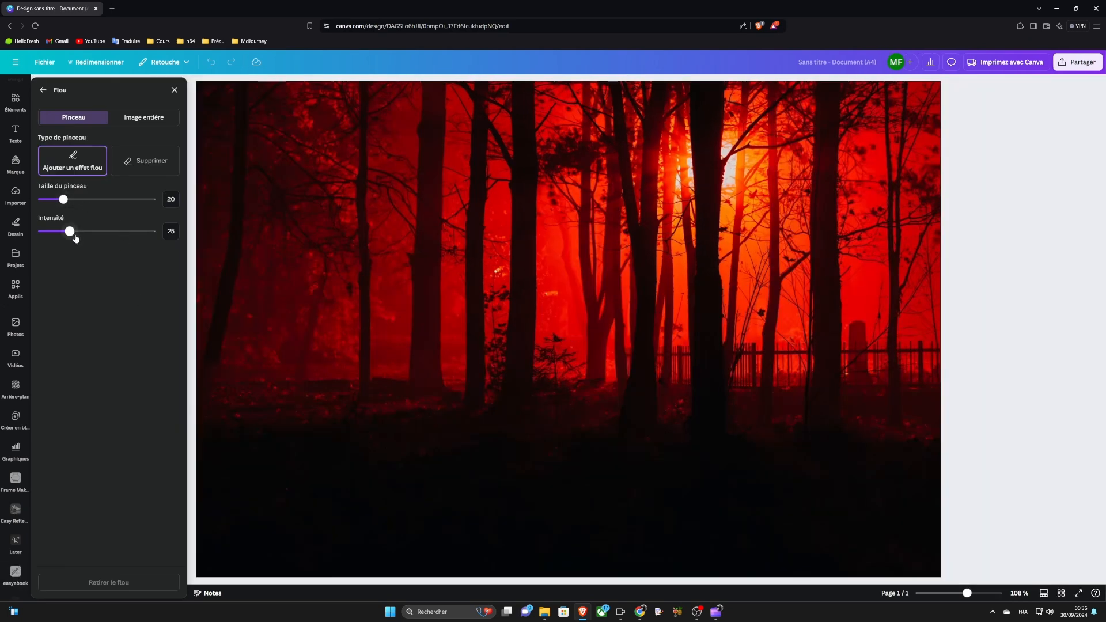
pyautogui.click(144, 117)
pyautogui.moveTo(43, 155); pyautogui.dragTo(71, 155)
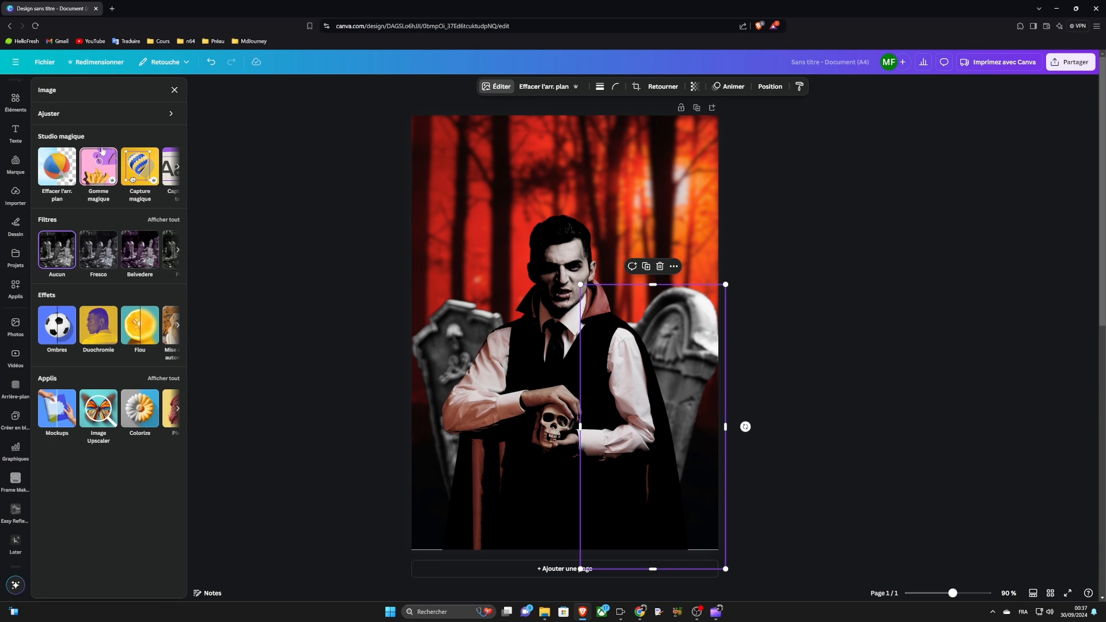
# - Set the right tombstone's tint to -58 and temperature to 48
pyautogui.click(105, 113)
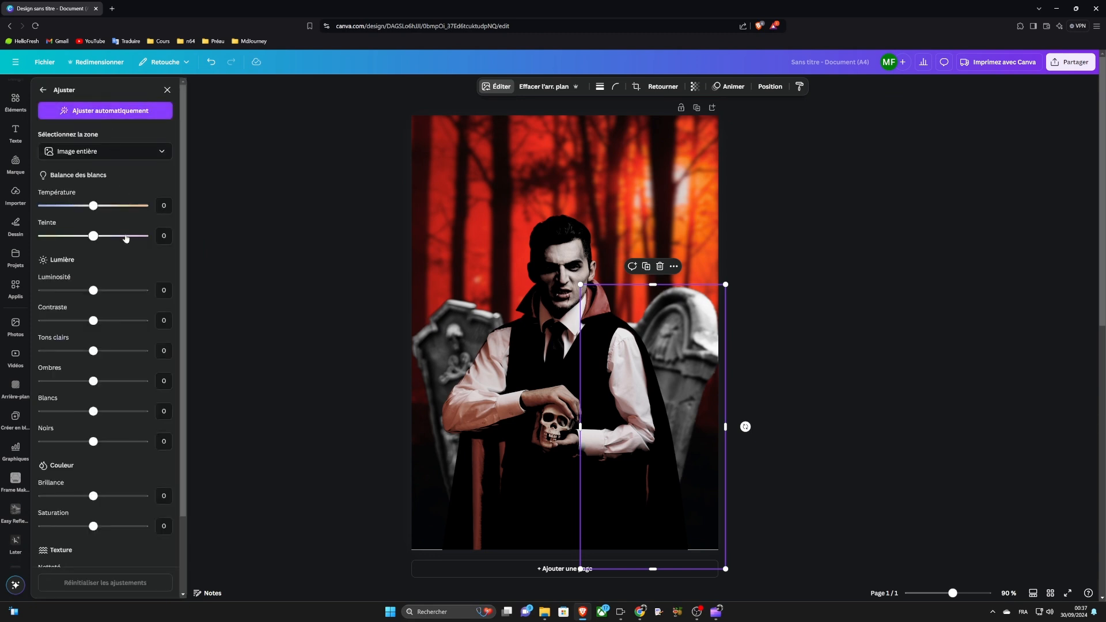
pyautogui.moveTo(93, 236); pyautogui.dragTo(63, 239)
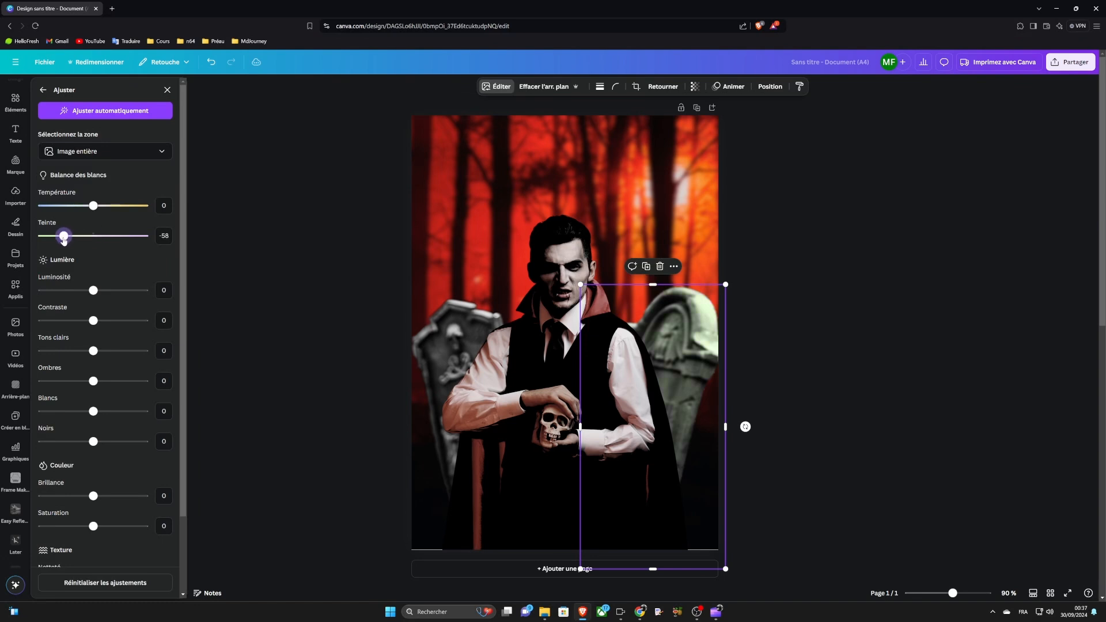
pyautogui.moveTo(93, 206); pyautogui.dragTo(118, 209)
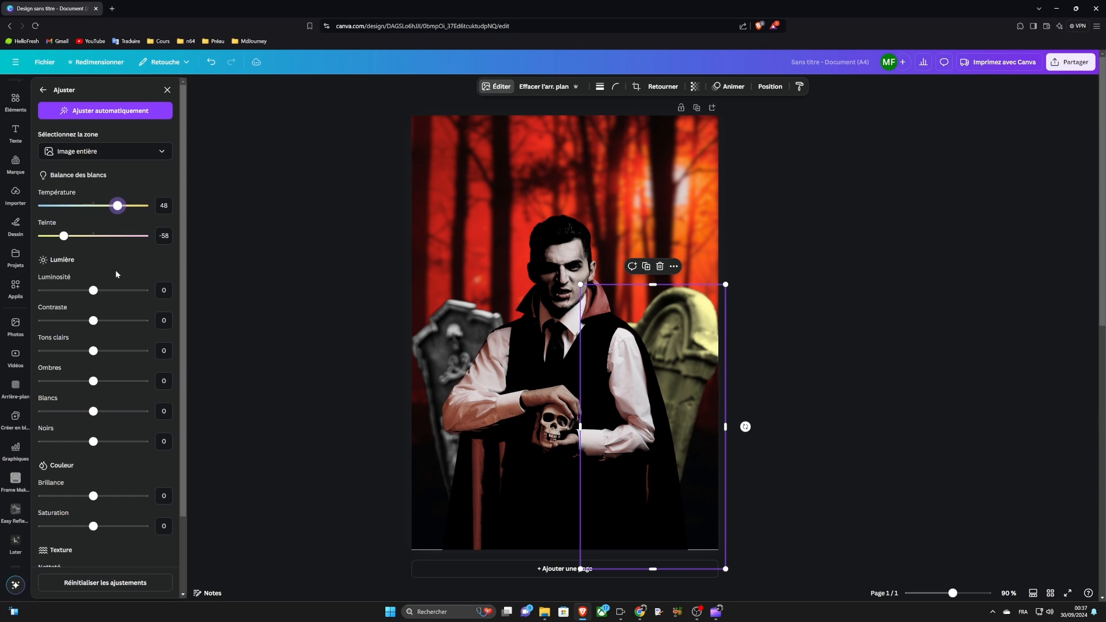
pyautogui.scroll(-2, 115, 271)
pyautogui.scroll(2, 115, 271)
pyautogui.scroll(-2, 115, 270)
pyautogui.scroll(2, 116, 271)
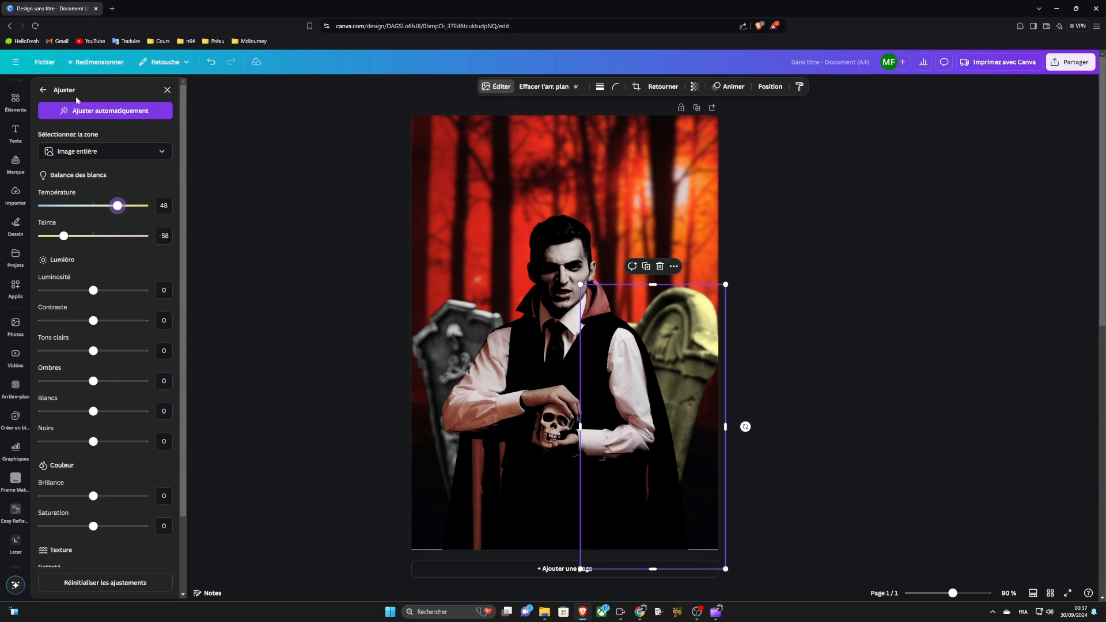
# - Automatically adjust the right tombstone's colours and apply the Belvedere filter to it
pyautogui.click(68, 109)
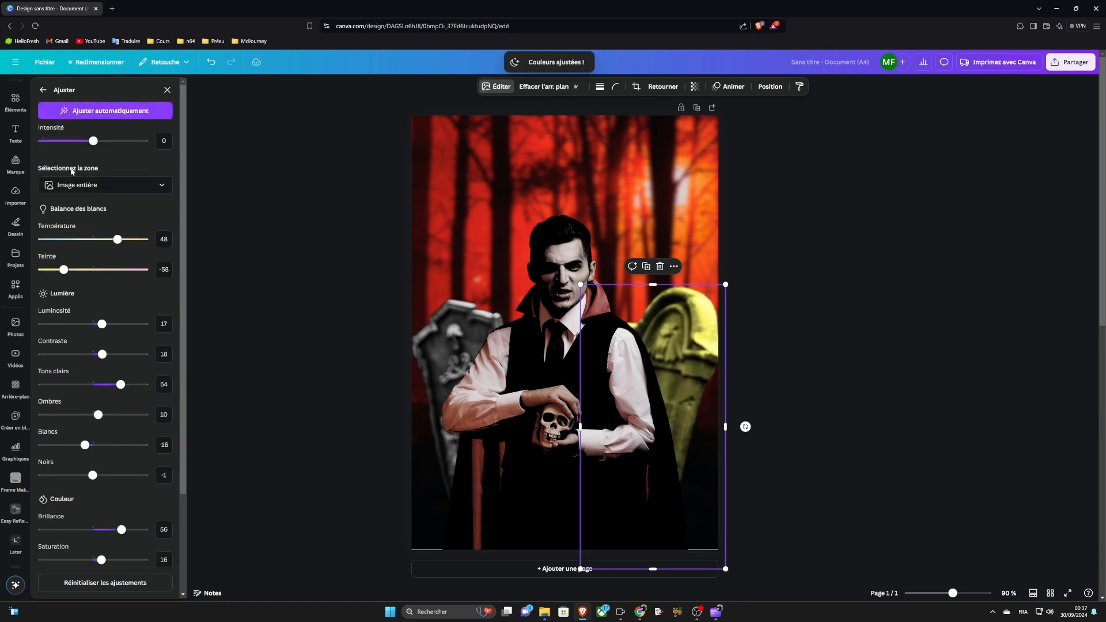
pyautogui.click(42, 89)
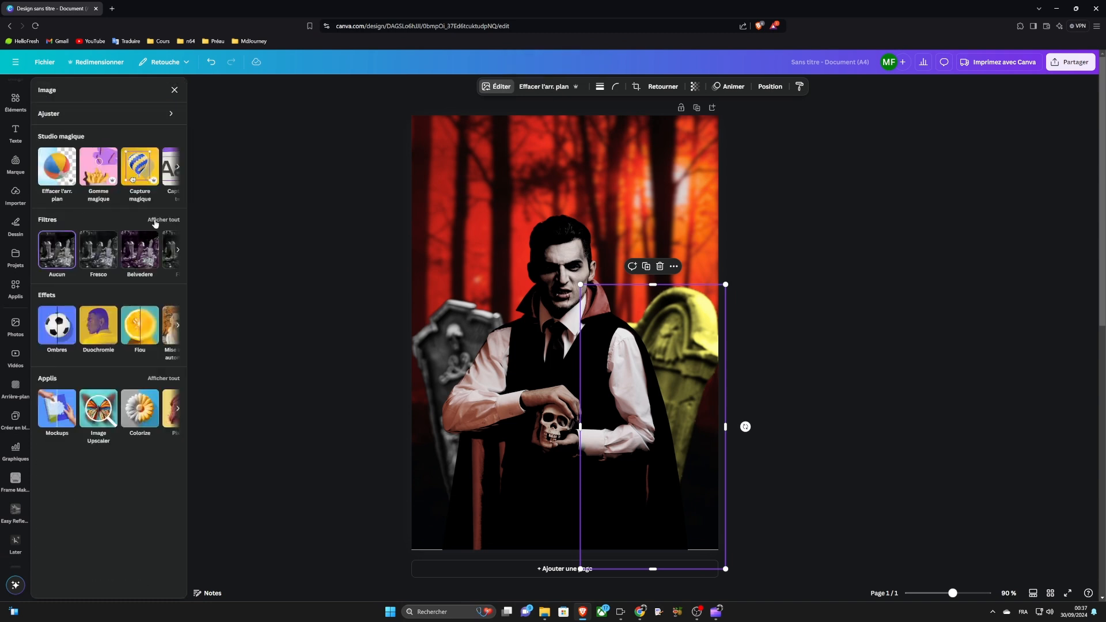
pyautogui.click(163, 220)
pyautogui.click(110, 206)
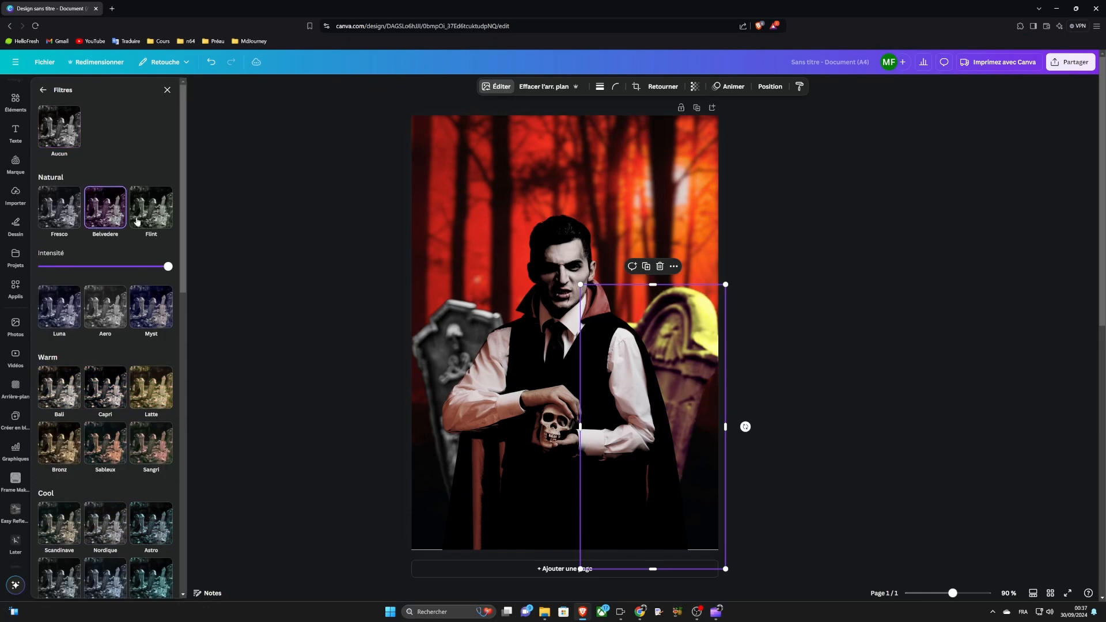
# - Try the Belvedere and Myst filters on the left tombstone and settle on the Sableux filter
pyautogui.click(420, 341)
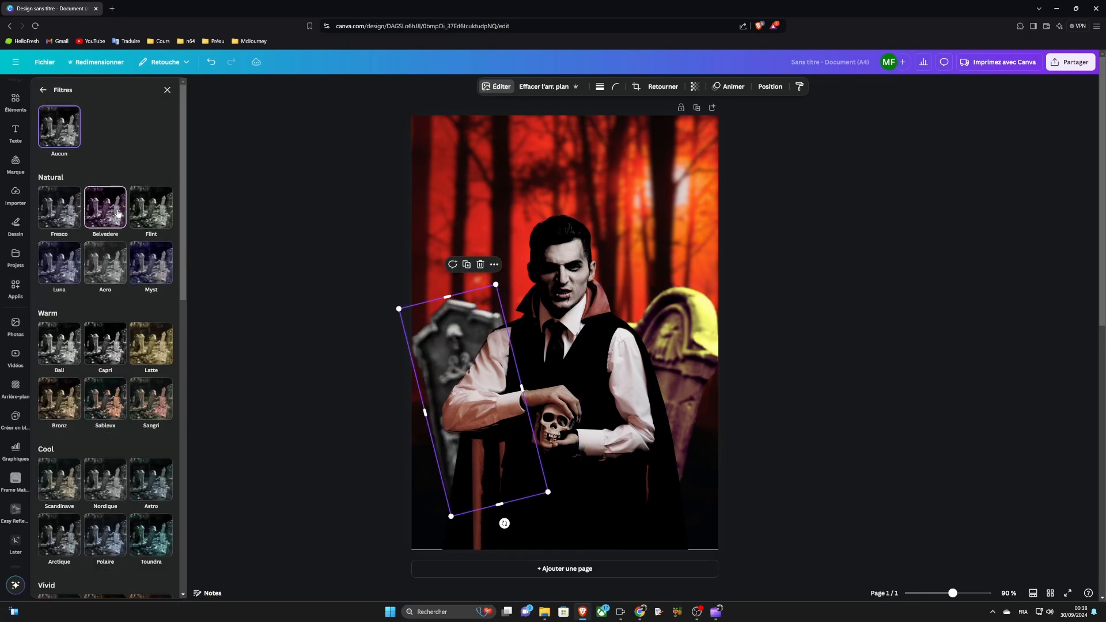
pyautogui.click(118, 214)
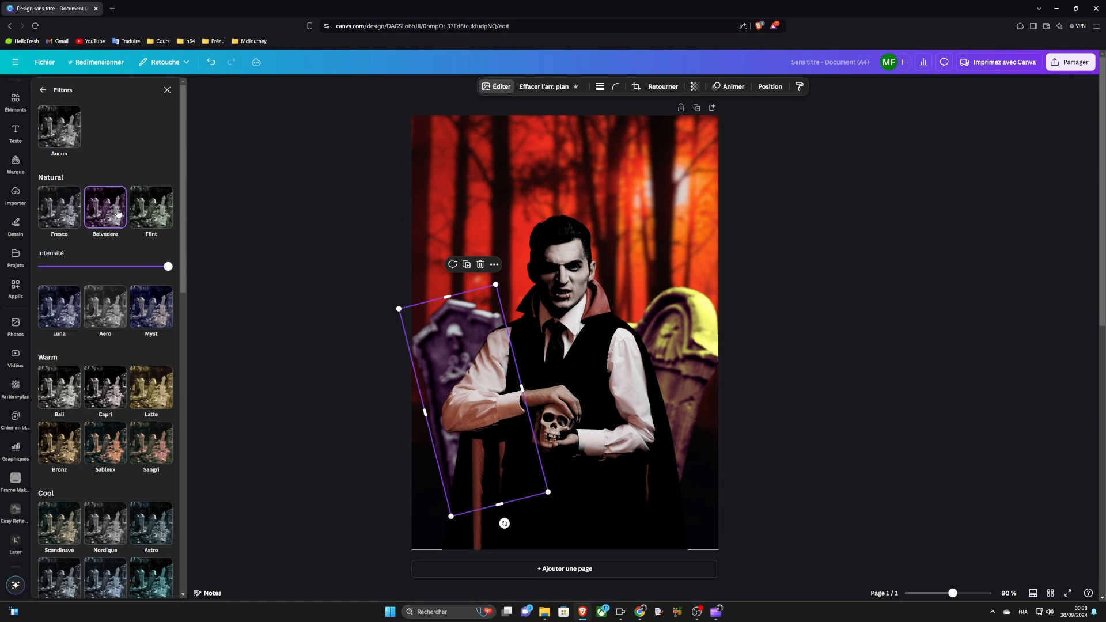
pyautogui.click(145, 323)
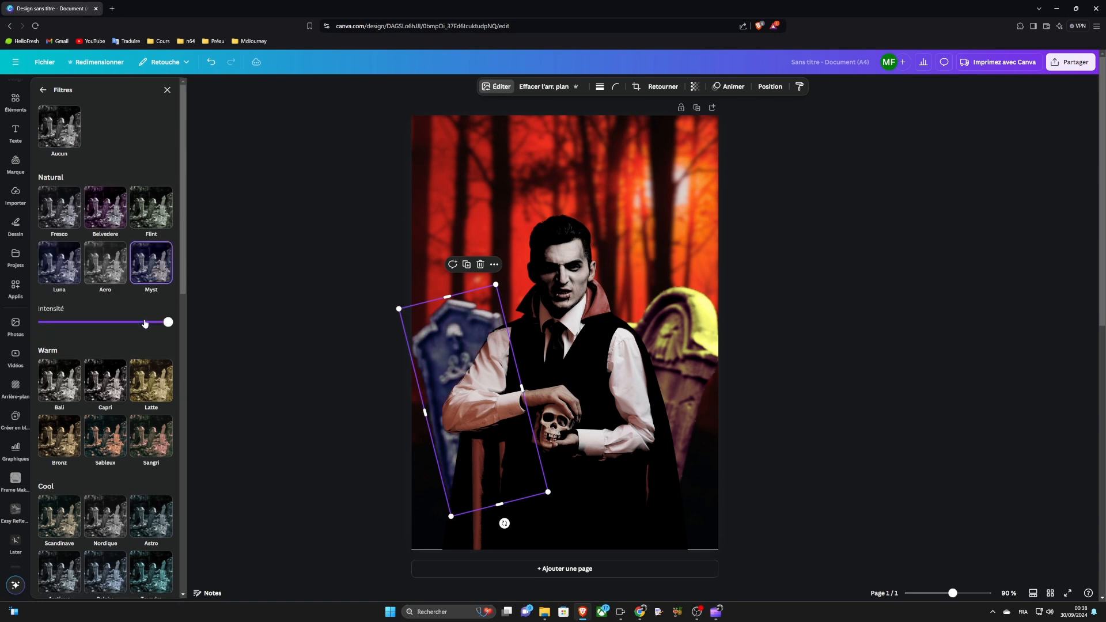
pyautogui.scroll(-1, 133, 340)
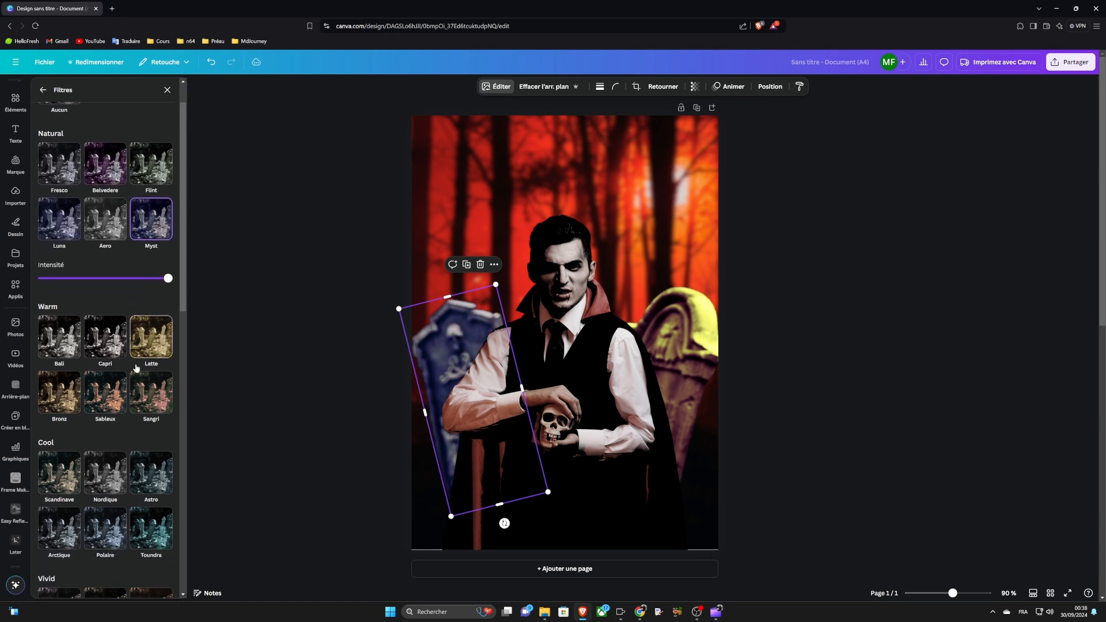
pyautogui.click(111, 385)
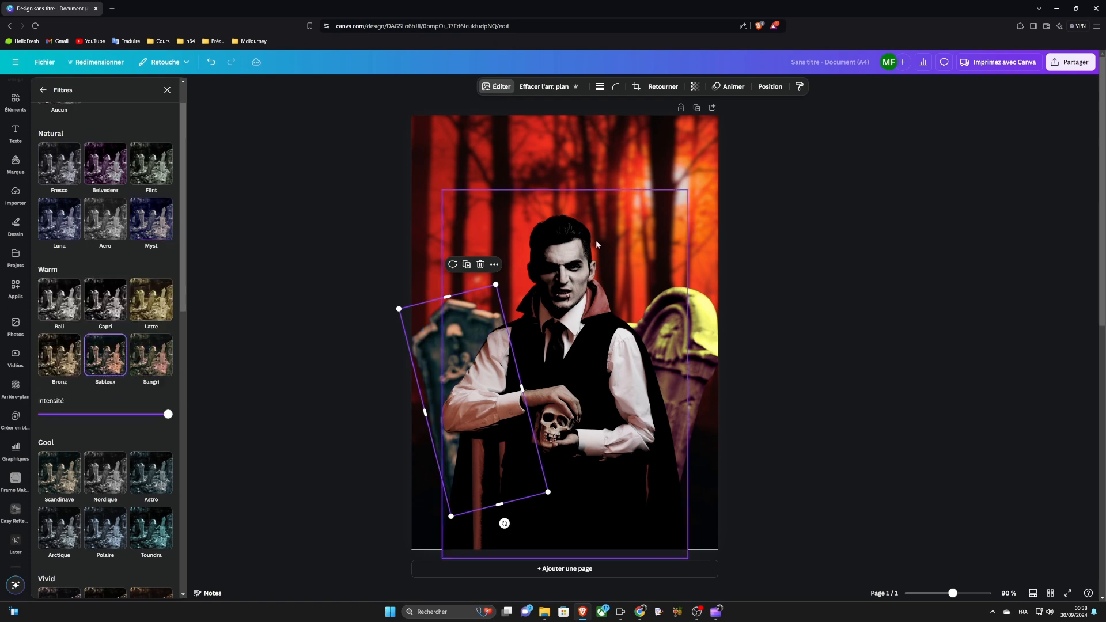
# - Apply the Sangri filter to the vampire and deselect it
pyautogui.click(620, 236)
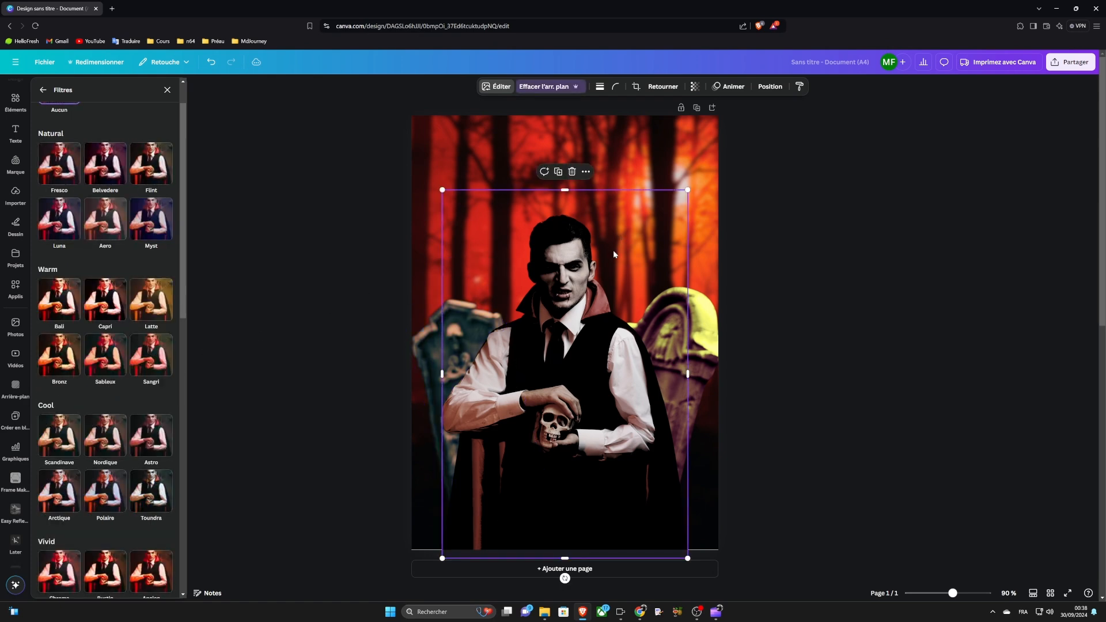
pyautogui.click(151, 364)
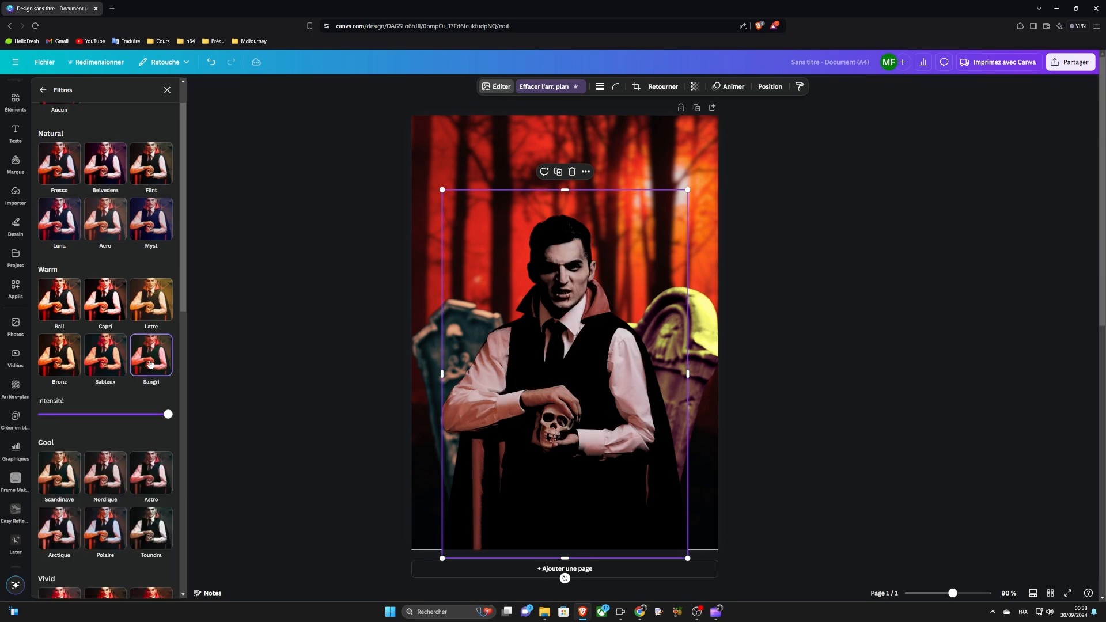
pyautogui.click(766, 244)
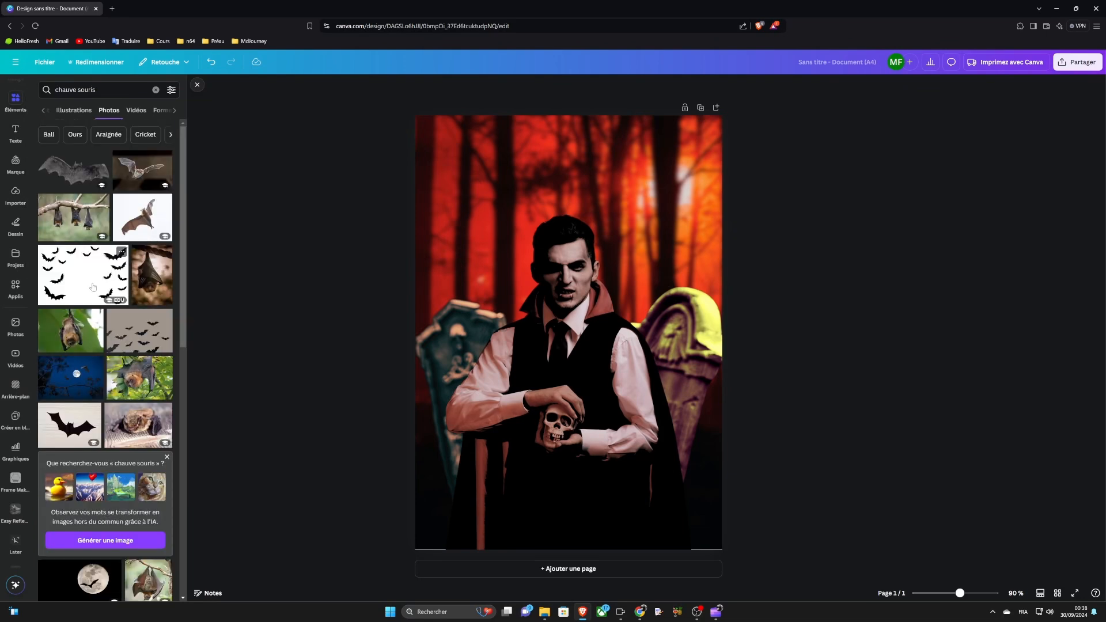
# - Insert the stock photo of a flock of black bats on a plain beige background and remove its background
pyautogui.scroll(-4, 93, 286)
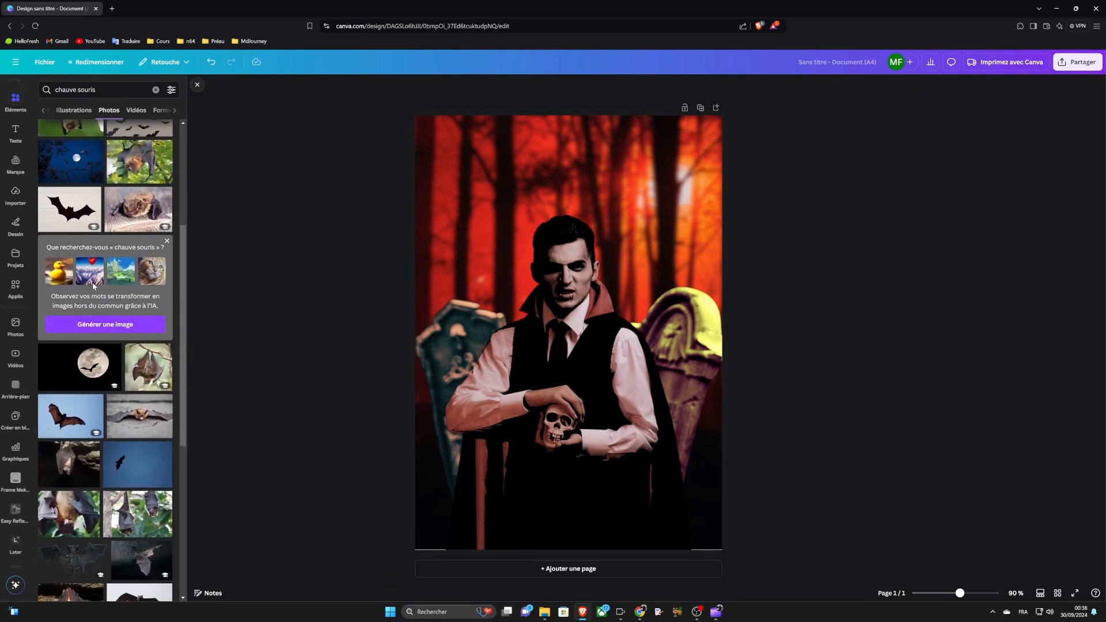
pyautogui.scroll(-3, 93, 286)
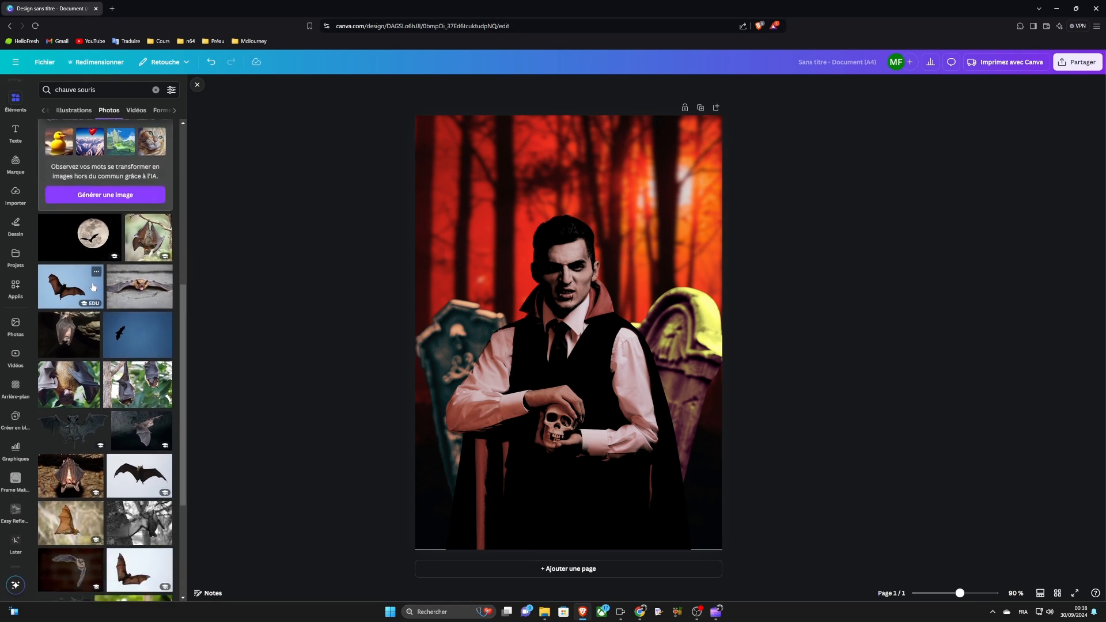
pyautogui.scroll(-2, 93, 286)
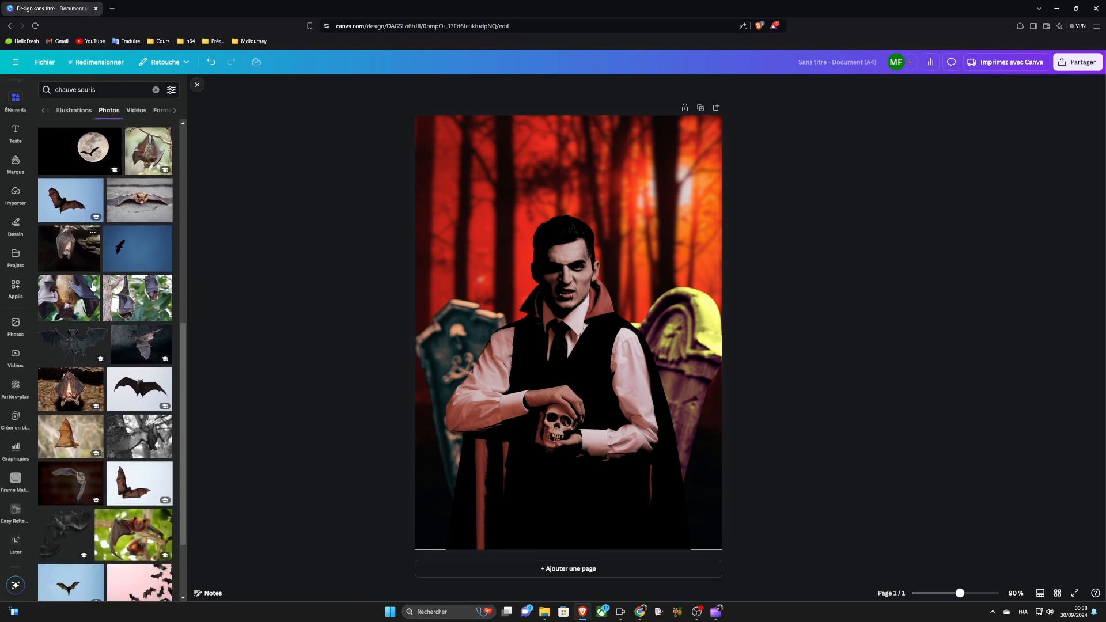
pyautogui.scroll(-1, 93, 286)
pyautogui.click(146, 417)
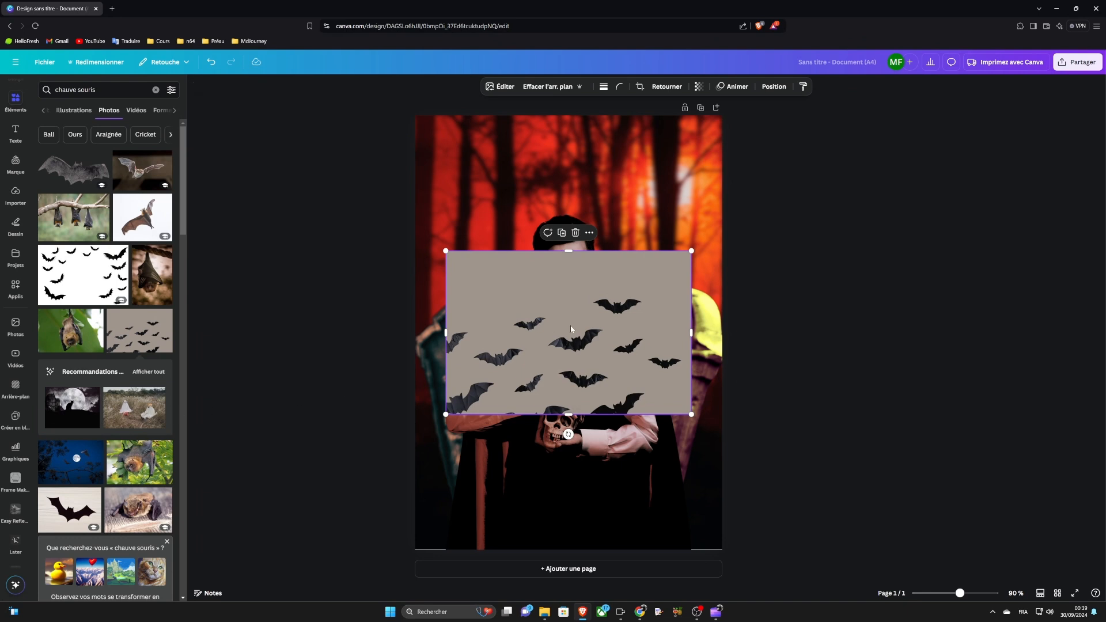
pyautogui.moveTo(571, 324); pyautogui.dragTo(569, 274)
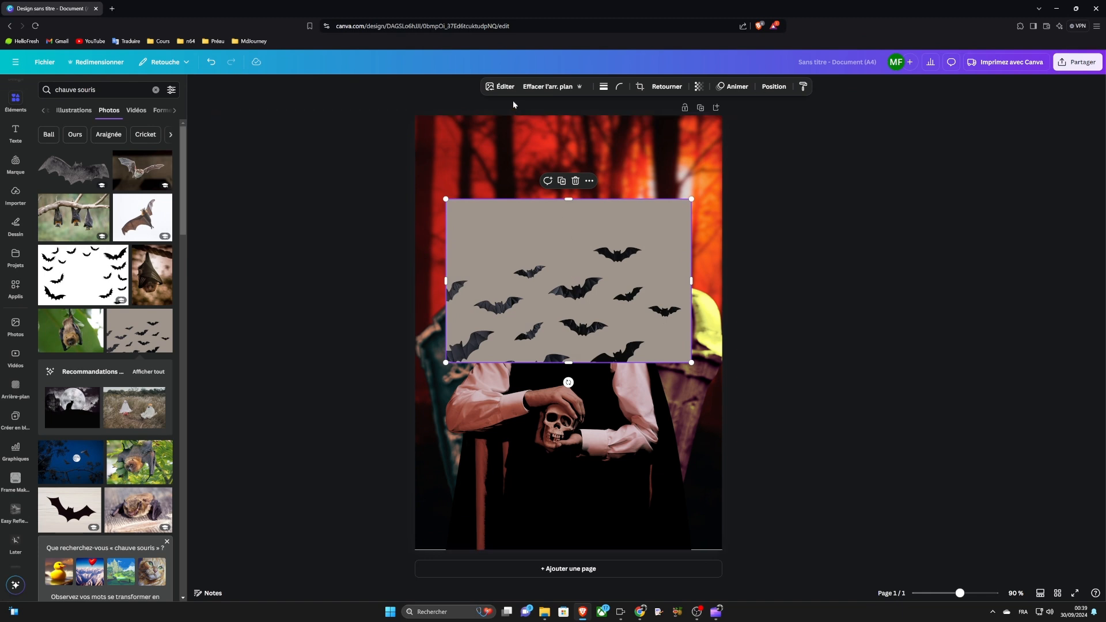
pyautogui.click(500, 87)
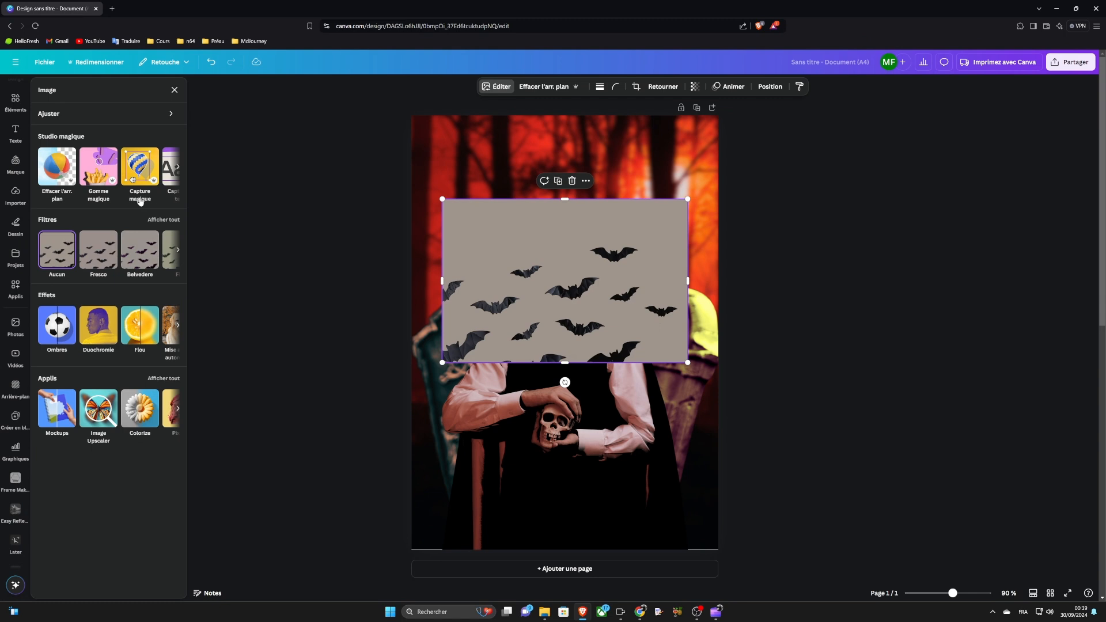
pyautogui.click(57, 167)
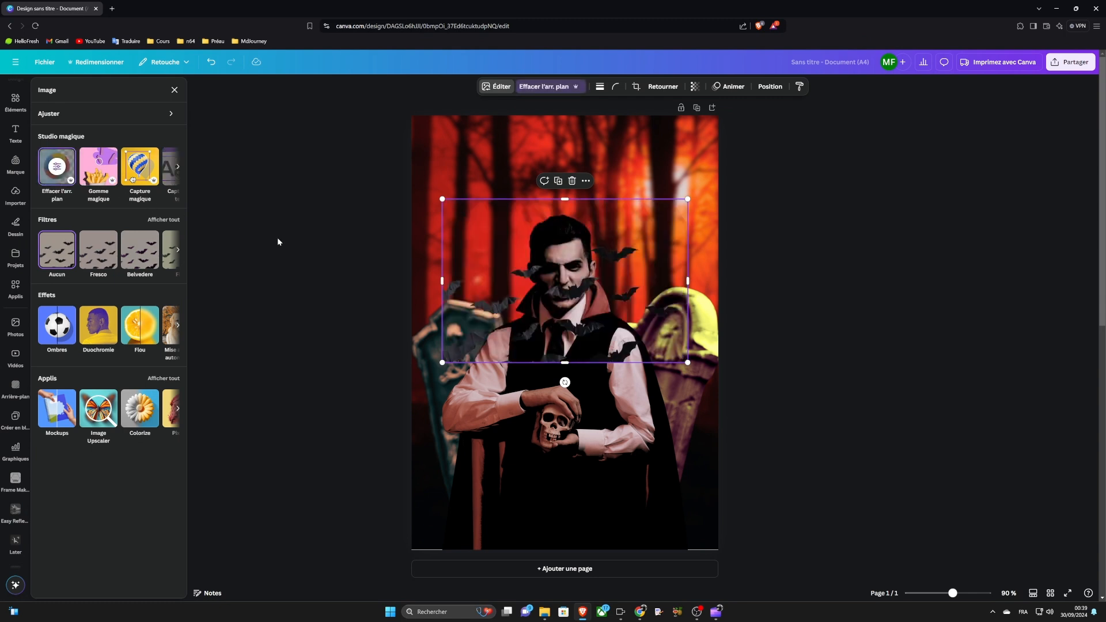
# - Move the bats up around the vampire's head and place their layer directly above the forest background, behind the vampire and tombstones
pyautogui.moveTo(587, 297); pyautogui.dragTo(620, 212)
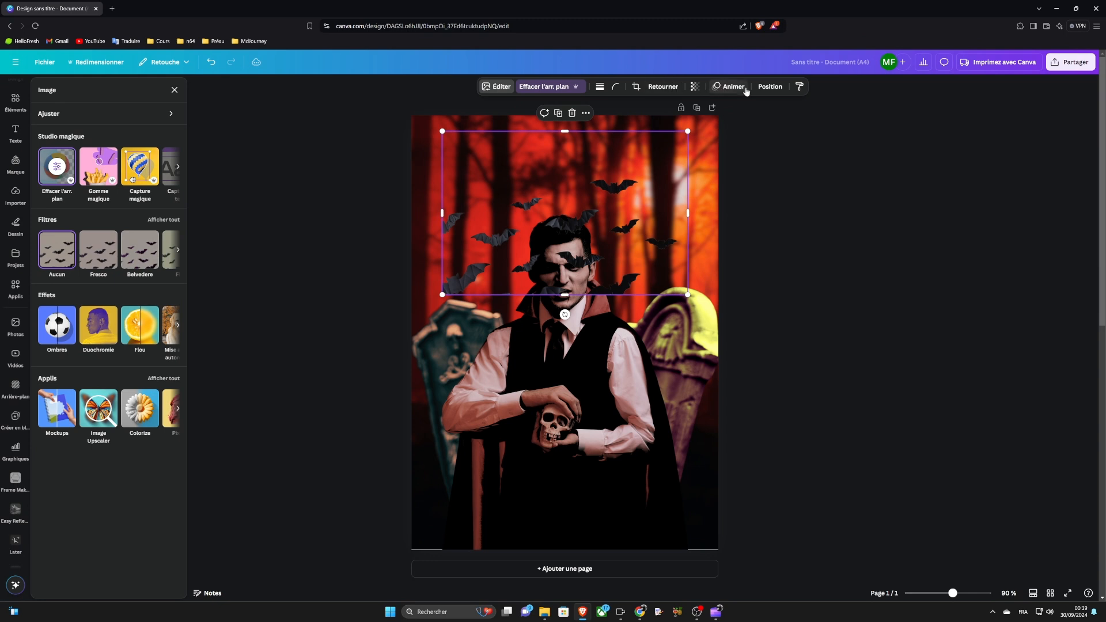
pyautogui.click(770, 87)
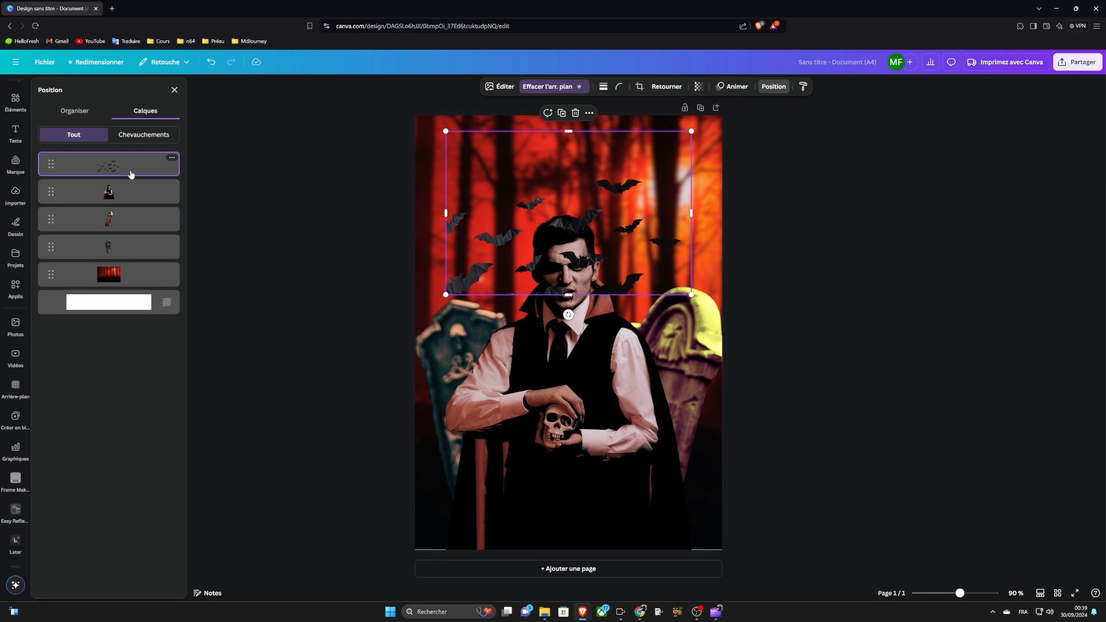
pyautogui.moveTo(131, 174); pyautogui.dragTo(133, 251)
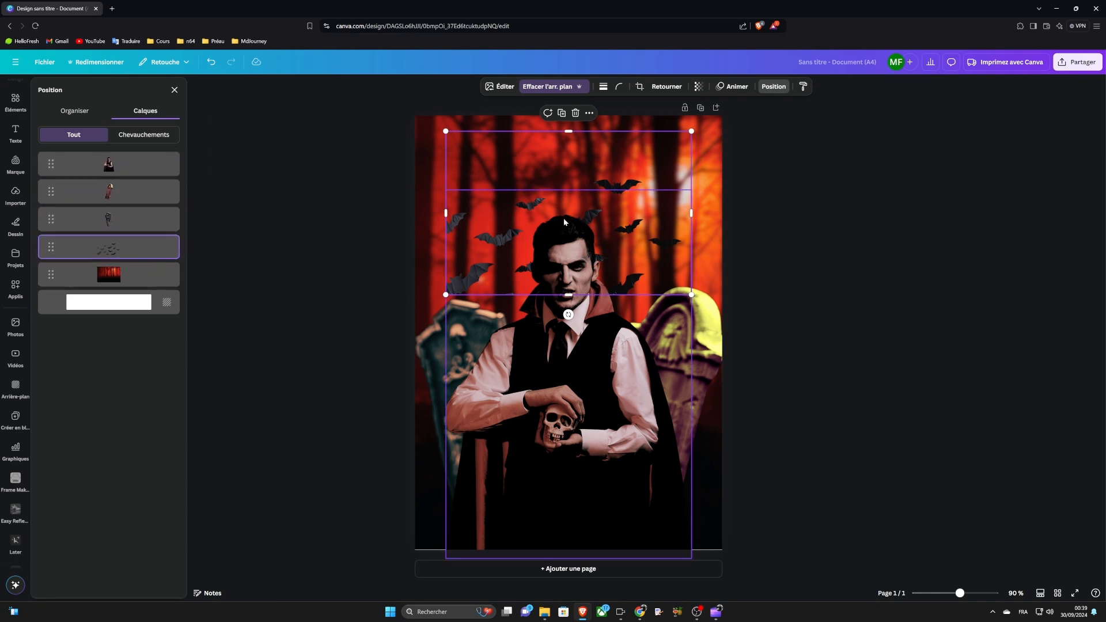
# - Enlarge the bats image slightly beyond the page width and position it across the forest around the vampire's head
pyautogui.moveTo(563, 222); pyautogui.dragTo(567, 204)
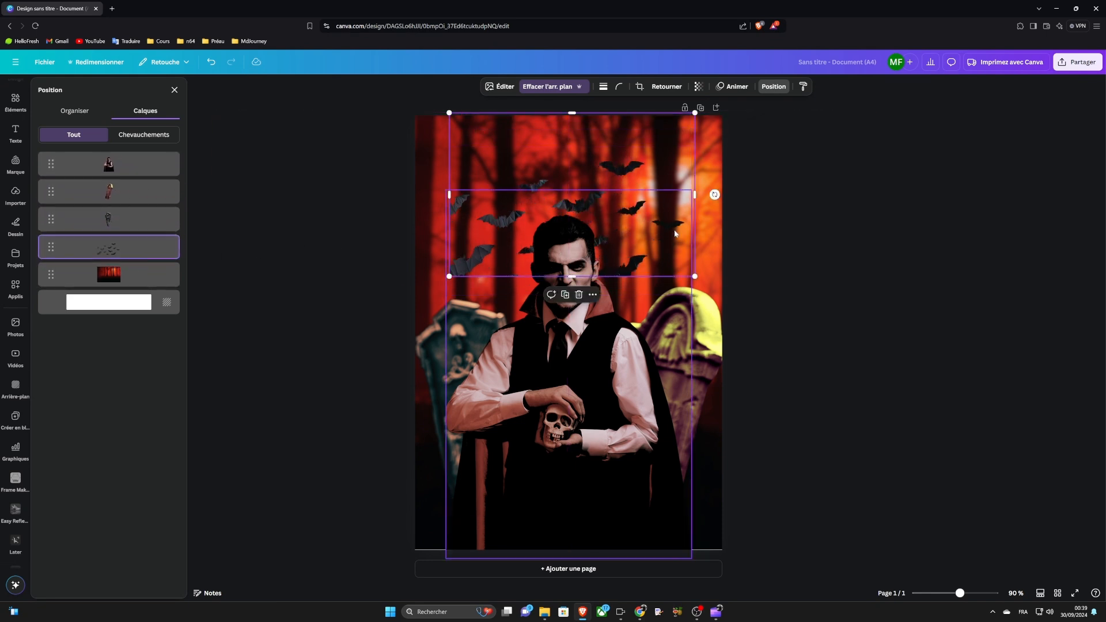
pyautogui.moveTo(694, 276); pyautogui.dragTo(764, 361)
pyautogui.moveTo(673, 243); pyautogui.dragTo(630, 190)
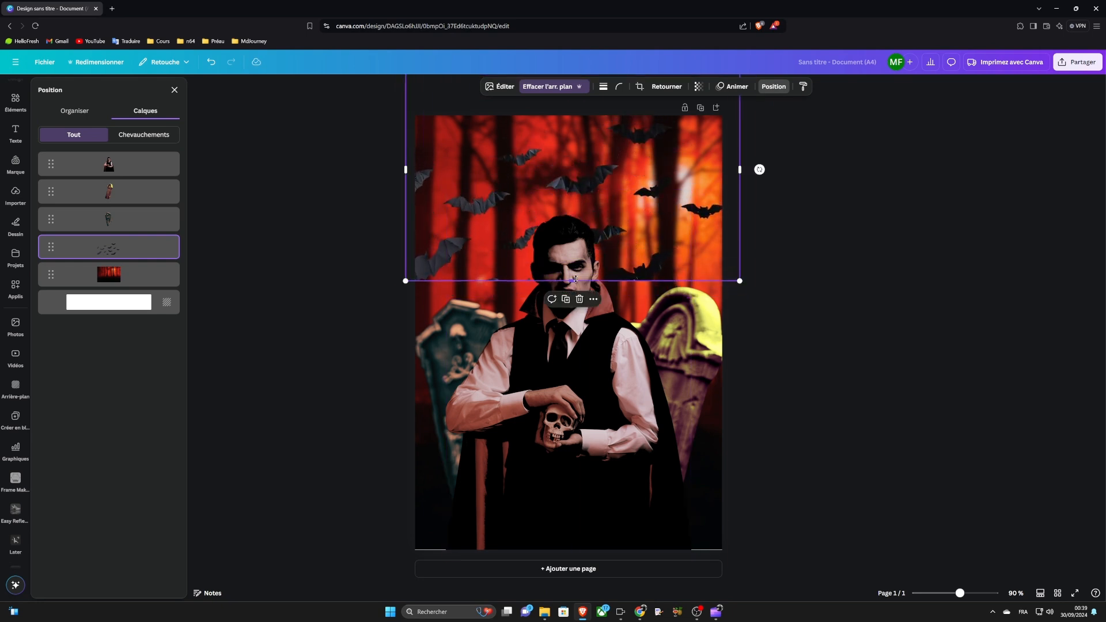
pyautogui.moveTo(576, 273)
pyautogui.mouseDown()
pyautogui.moveTo(580, 248)
pyautogui.moveTo(573, 295)
pyautogui.mouseUp()
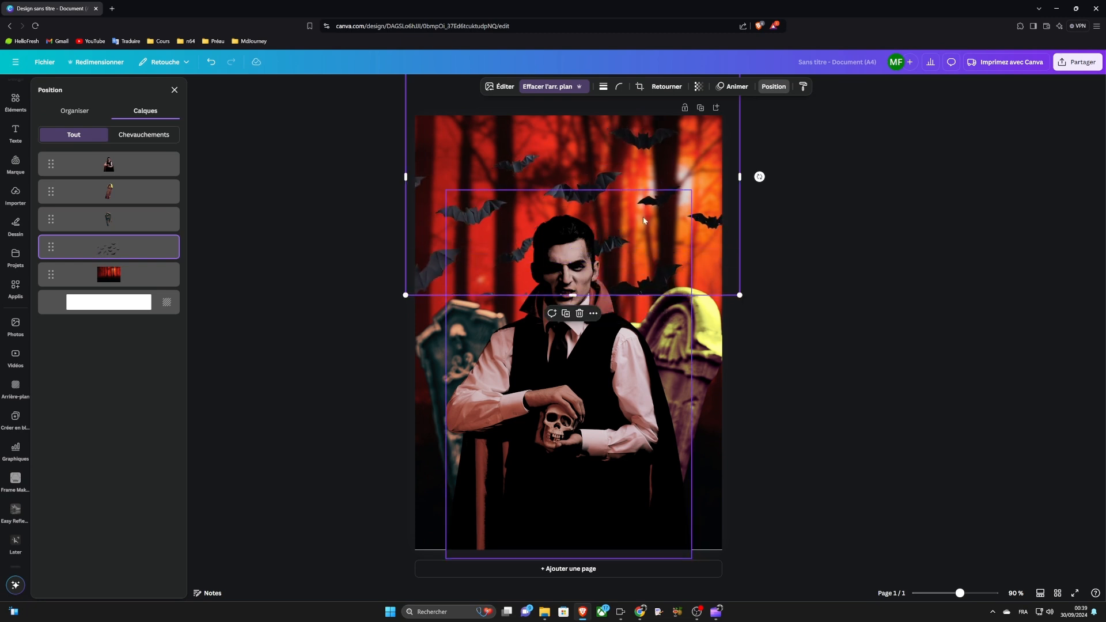
pyautogui.moveTo(706, 231); pyautogui.dragTo(703, 262)
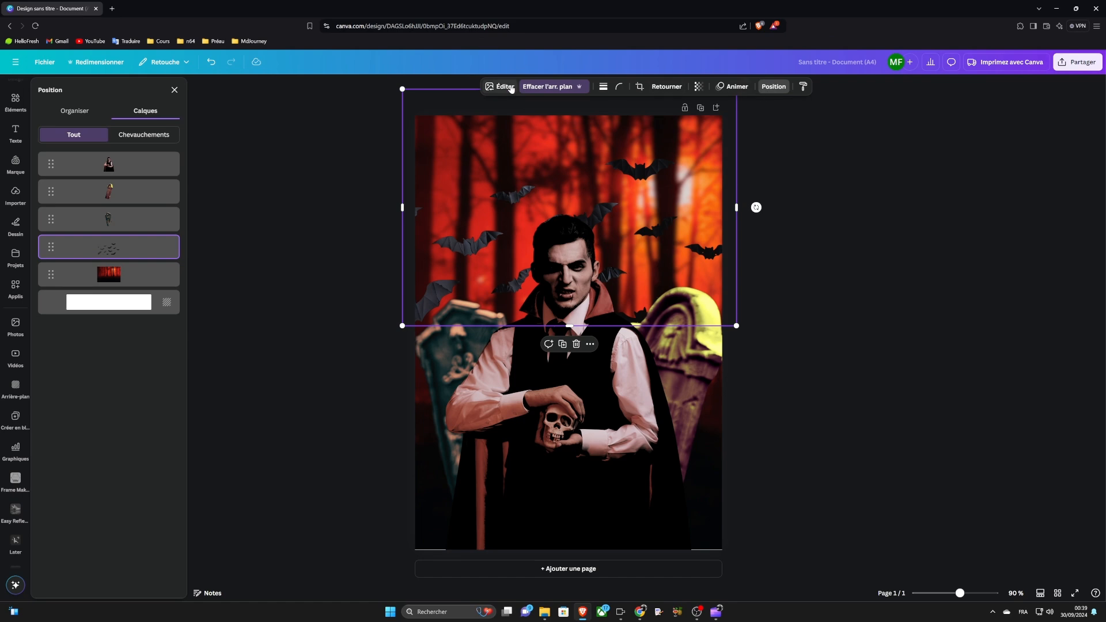
# - Blur the bats with the Flou effect and deselect them
pyautogui.click(511, 89)
pyautogui.click(131, 324)
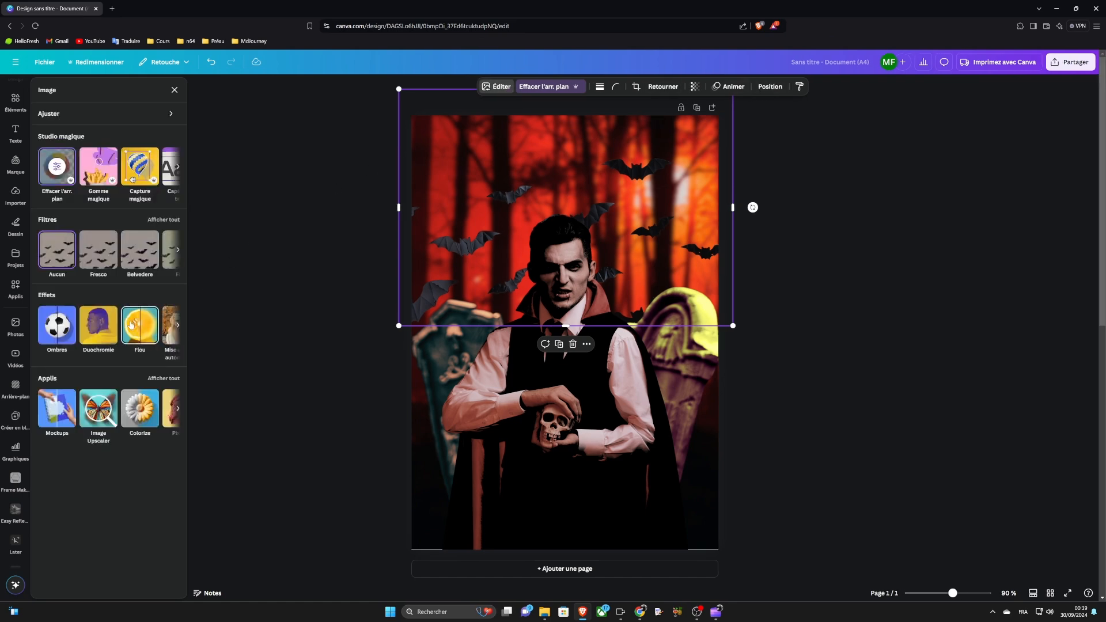
pyautogui.moveTo(42, 156); pyautogui.dragTo(77, 168)
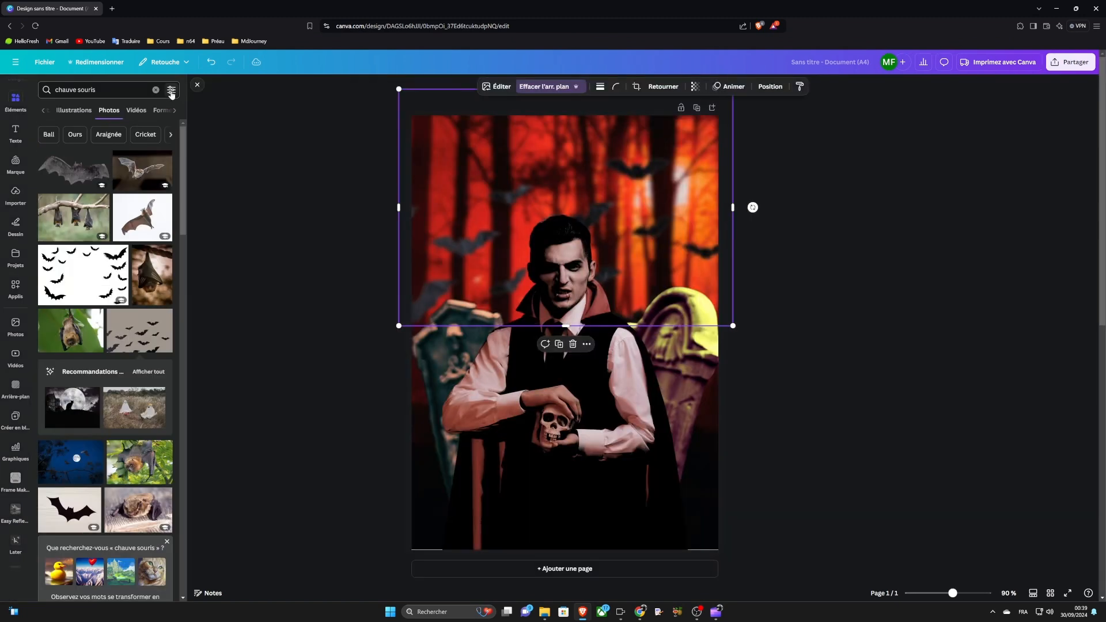
pyautogui.click(919, 239)
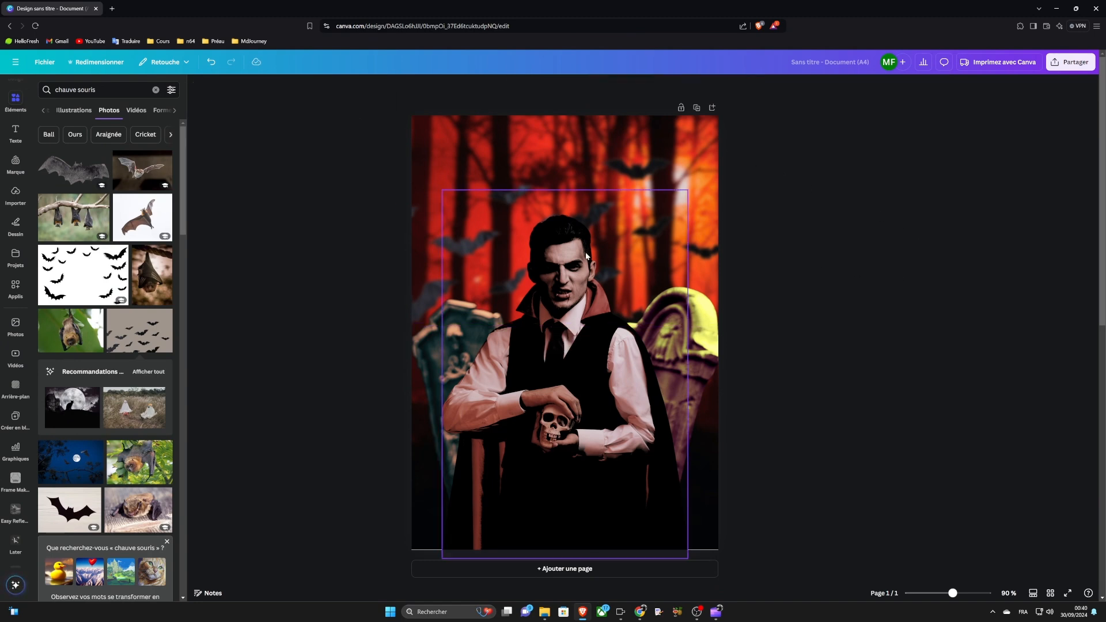
# - Open the text styles and font combinations
pyautogui.click(10, 135)
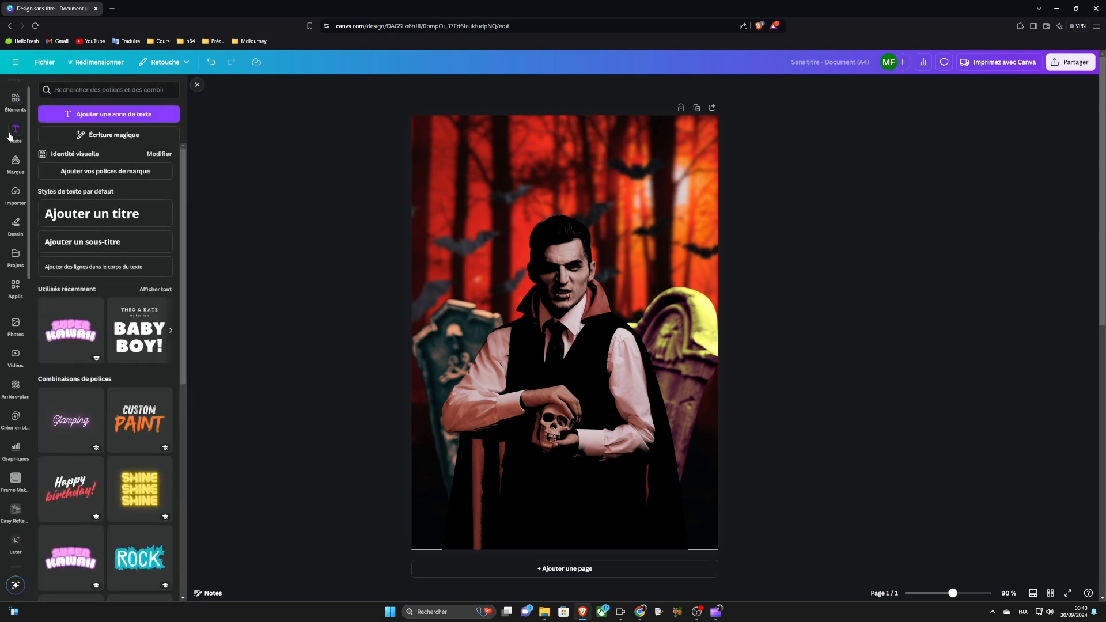